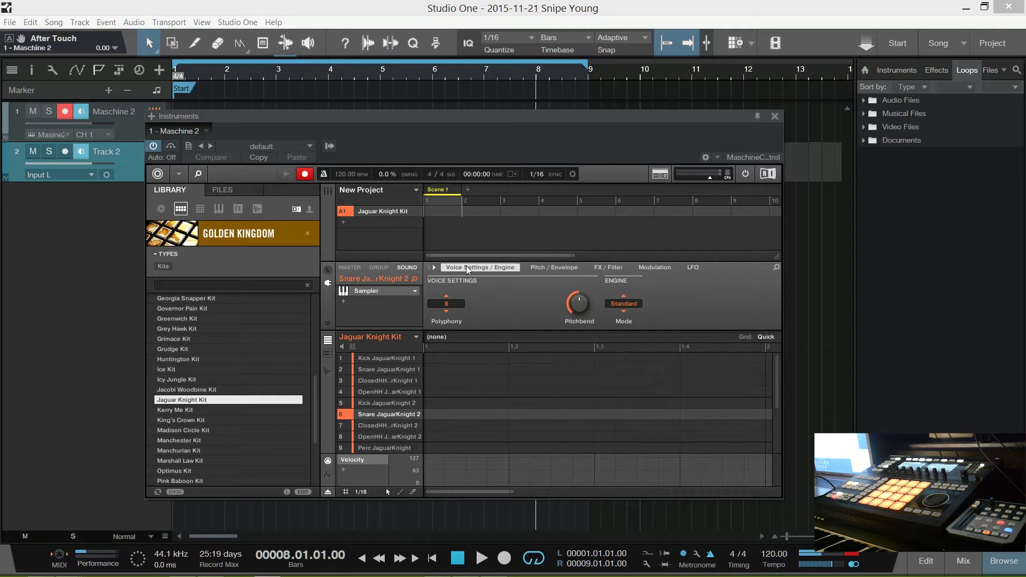
- Select the Kick JaguarKnight 1 sound in the loaded Jaguar Knight Kit
{"action": "left_click", "coordinate": [387, 358]}
{"action": "left_click", "coordinate": [556, 267]}
{"action": "left_click", "coordinate": [655, 267]}
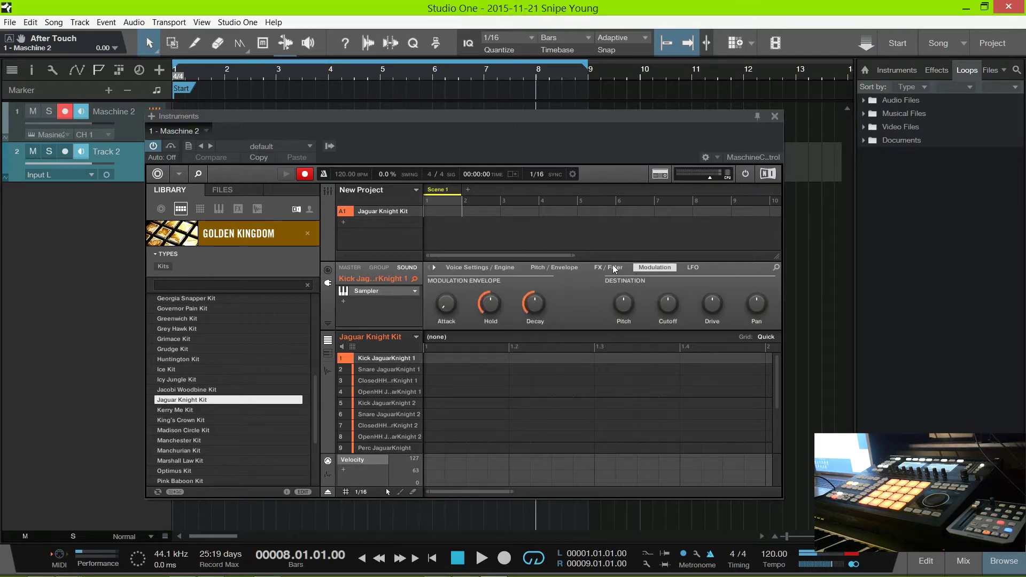
{"action": "left_click", "coordinate": [613, 269]}
{"action": "left_click", "coordinate": [553, 268]}
{"action": "left_click", "coordinate": [478, 268]}
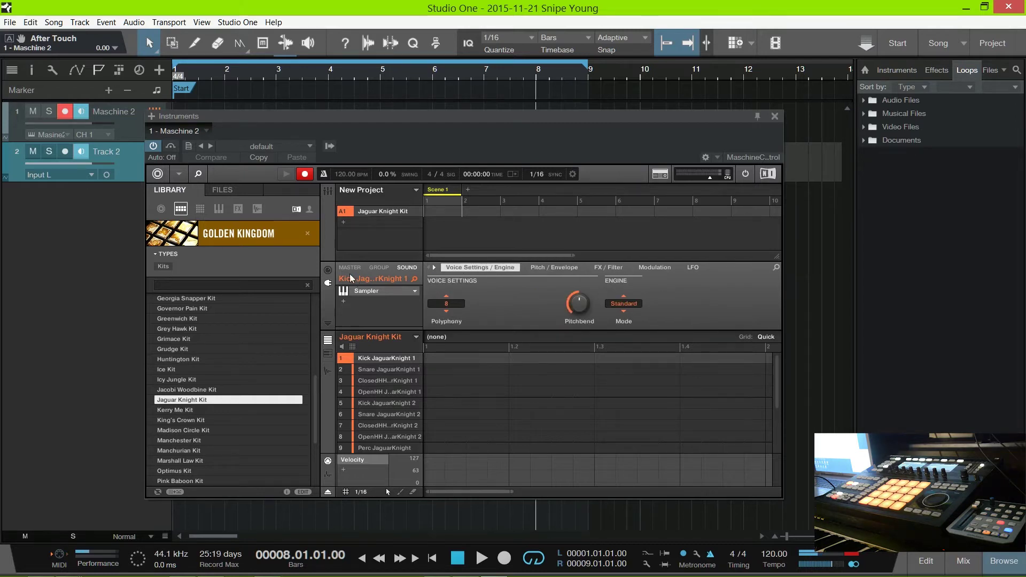
{"action": "left_click", "coordinate": [330, 269]}
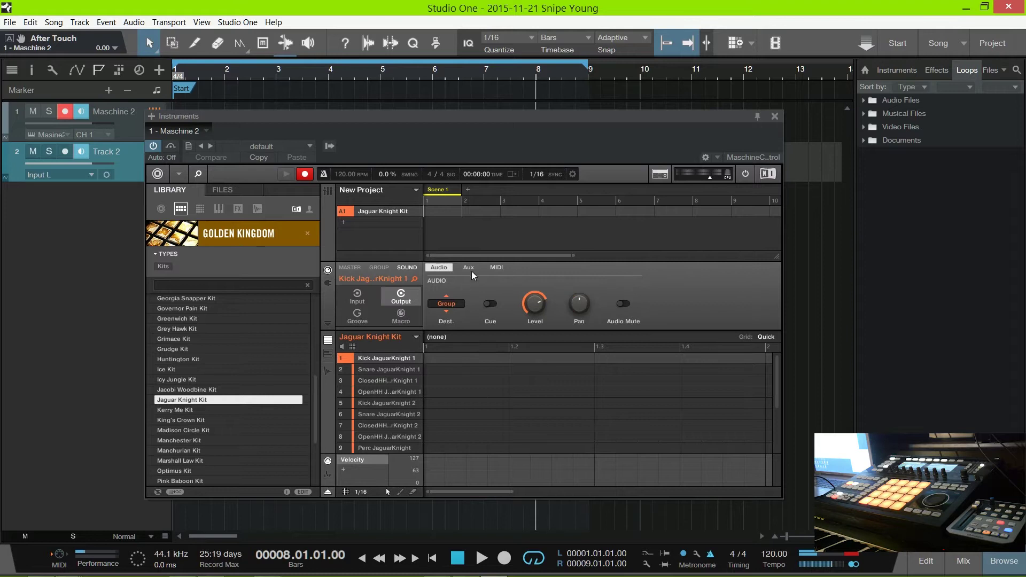
{"action": "left_click", "coordinate": [351, 294]}
{"action": "left_click", "coordinate": [402, 294]}
{"action": "left_click", "coordinate": [447, 305]}
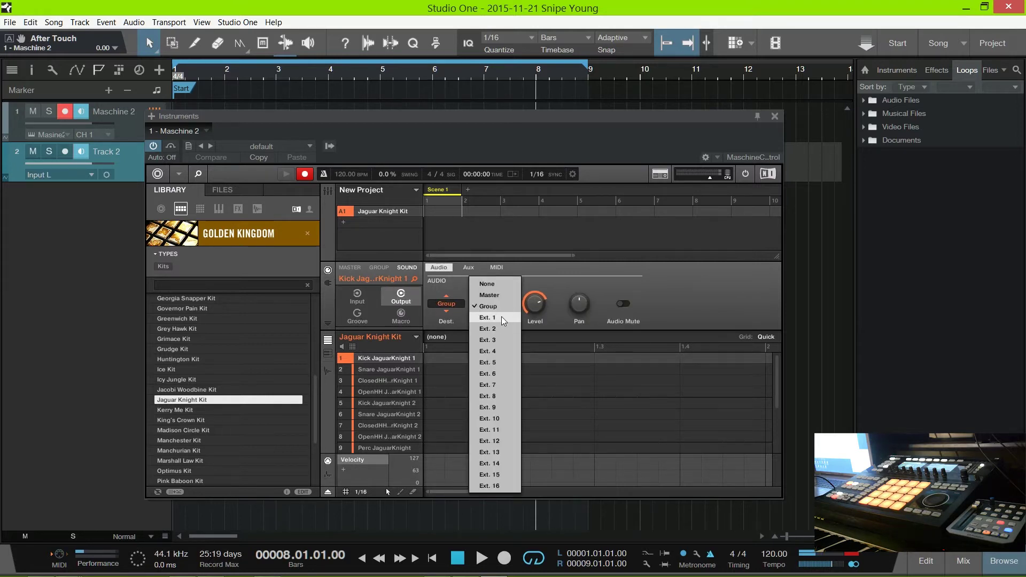
{"action": "left_click", "coordinate": [697, 302]}
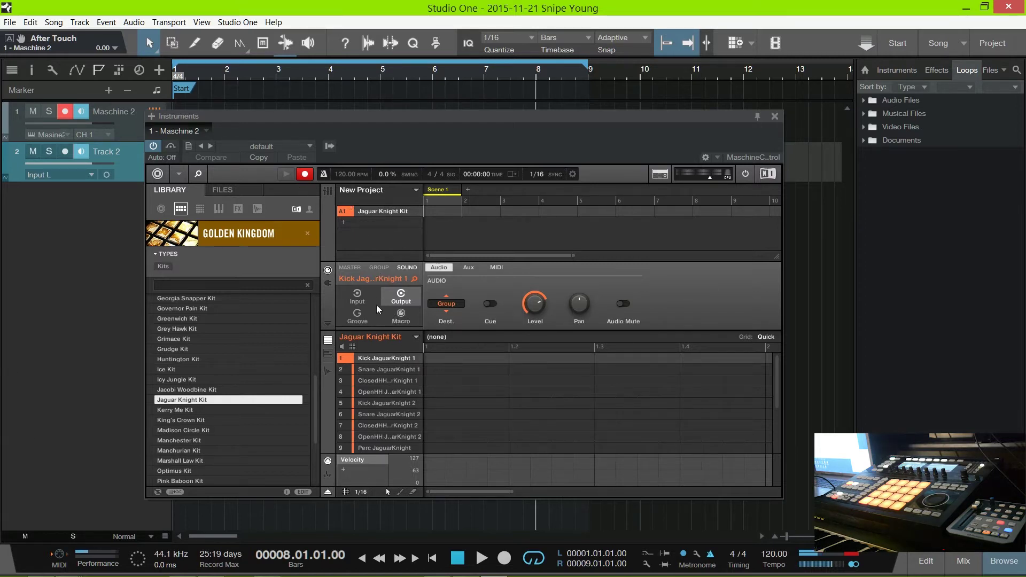
{"action": "left_click", "coordinate": [328, 282]}
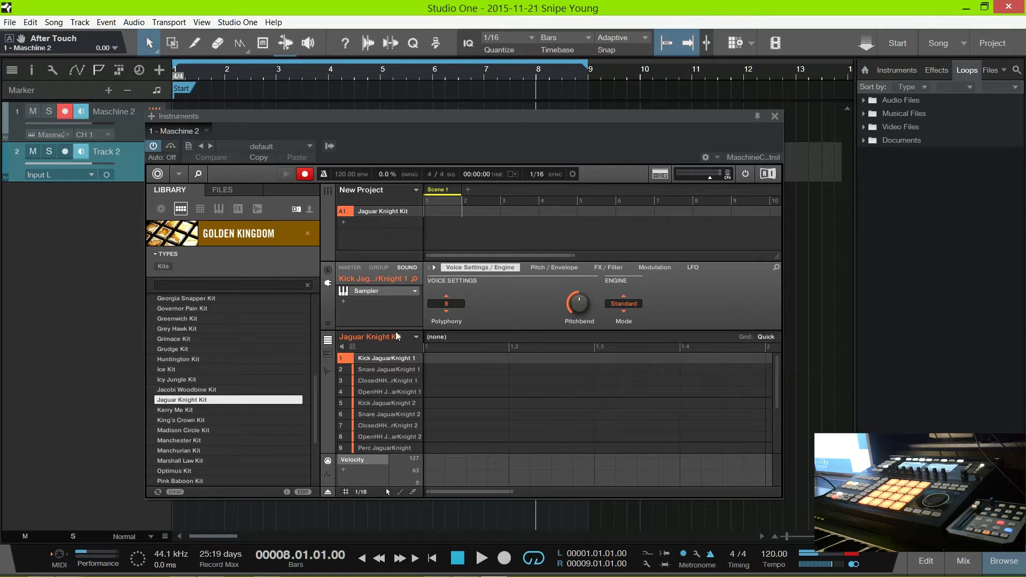
{"action": "mouse_move", "coordinate": [385, 371]}
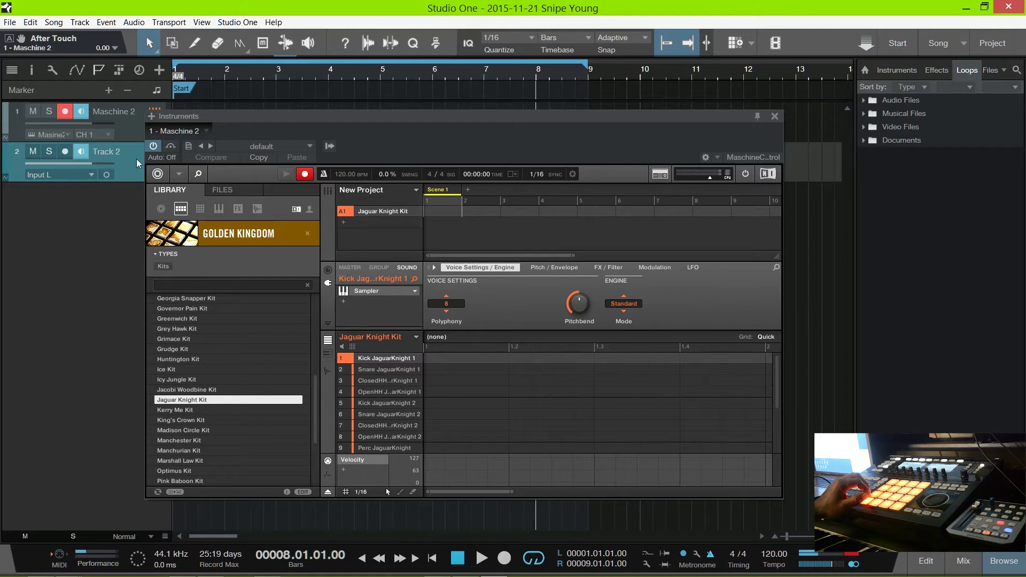
- Reposition the Maschine window, start playback, and clear the Pattern 2 clip from Scene 1
{"action": "left_click_drag", "start_coordinate": [254, 132], "coordinate": [288, 128]}
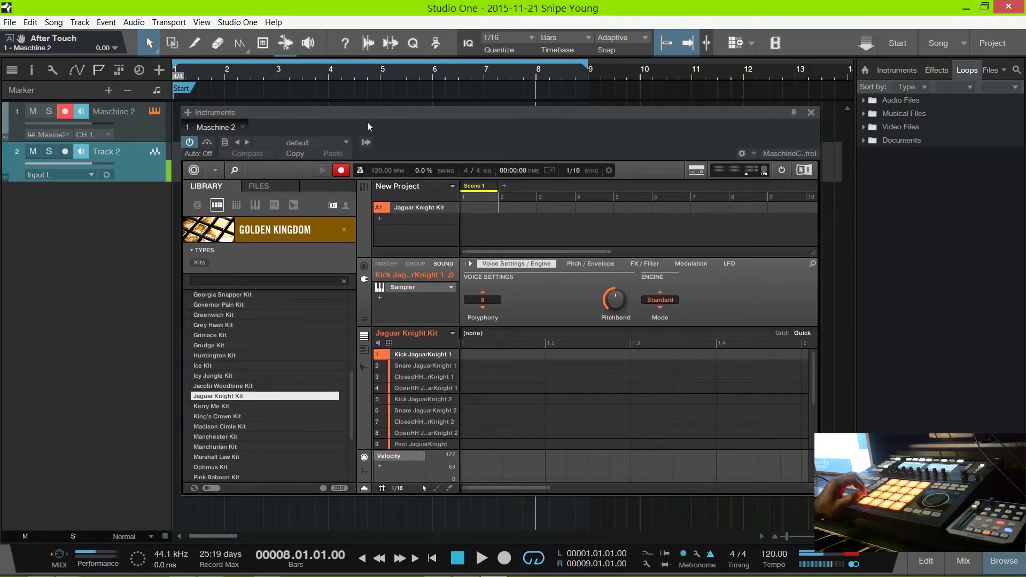
{"action": "key", "text": "space"}
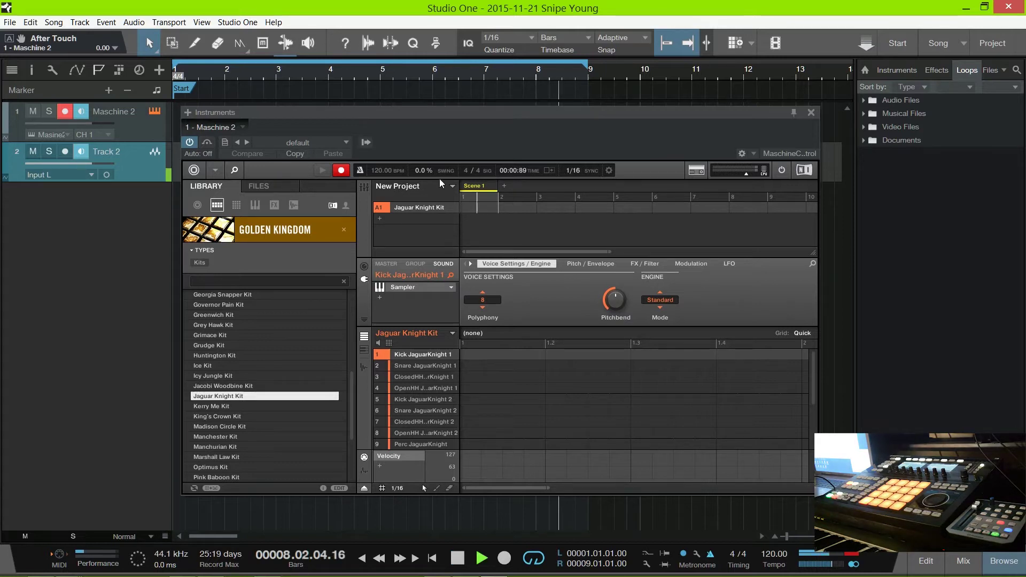
{"action": "mouse_move", "coordinate": [597, 146]}
{"action": "left_mouse_down"}
{"action": "mouse_move", "coordinate": [554, 133]}
{"action": "mouse_move", "coordinate": [597, 132]}
{"action": "left_mouse_up"}
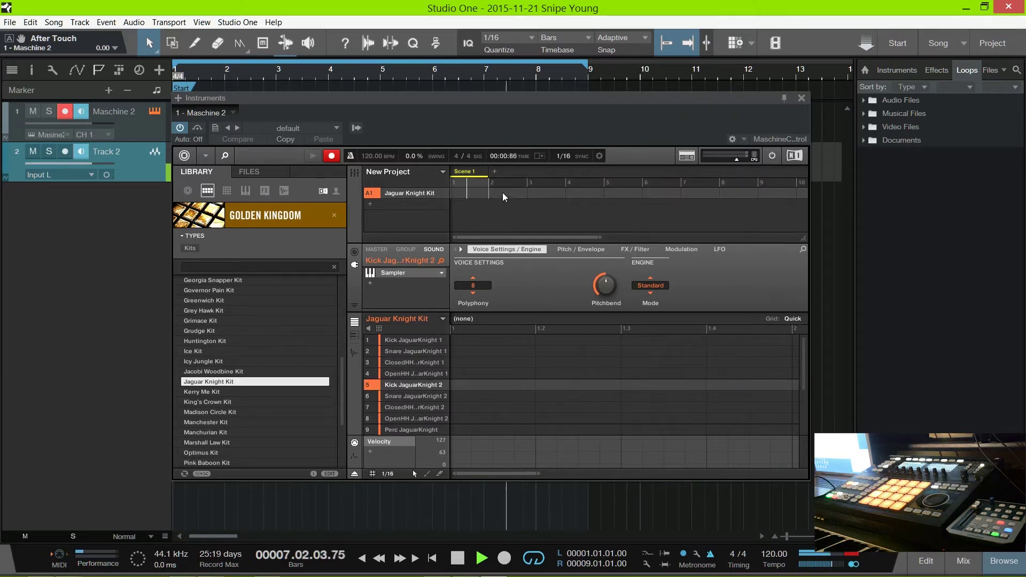
{"action": "left_click", "coordinate": [503, 194]}
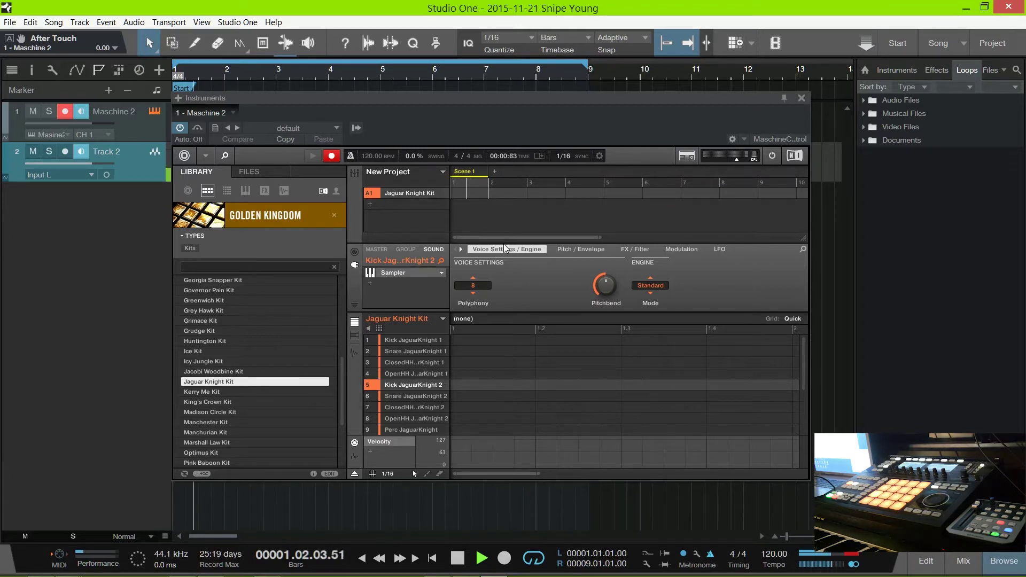
- Restart playback and record an 8-bar kick, snare and hi-hat beat into Pattern 3
{"action": "key", "text": "space"}
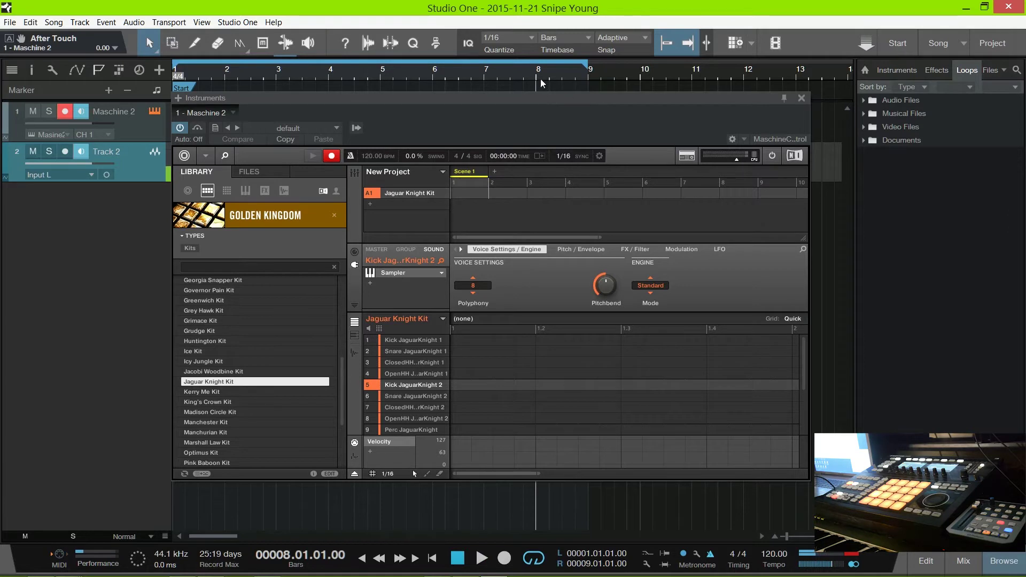
{"action": "key", "text": "space"}
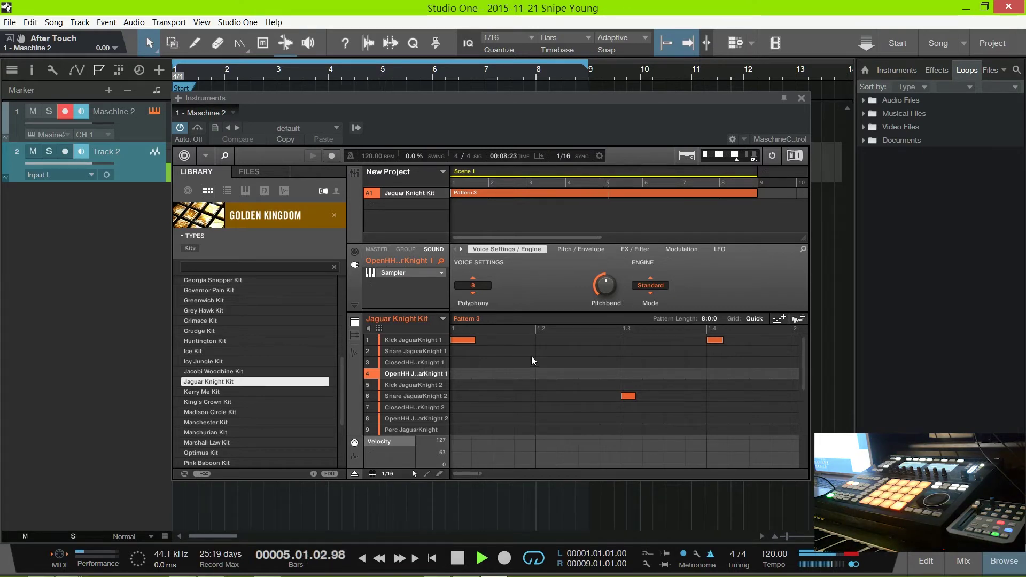
{"action": "left_click_drag", "start_coordinate": [481, 473], "coordinate": [641, 473]}
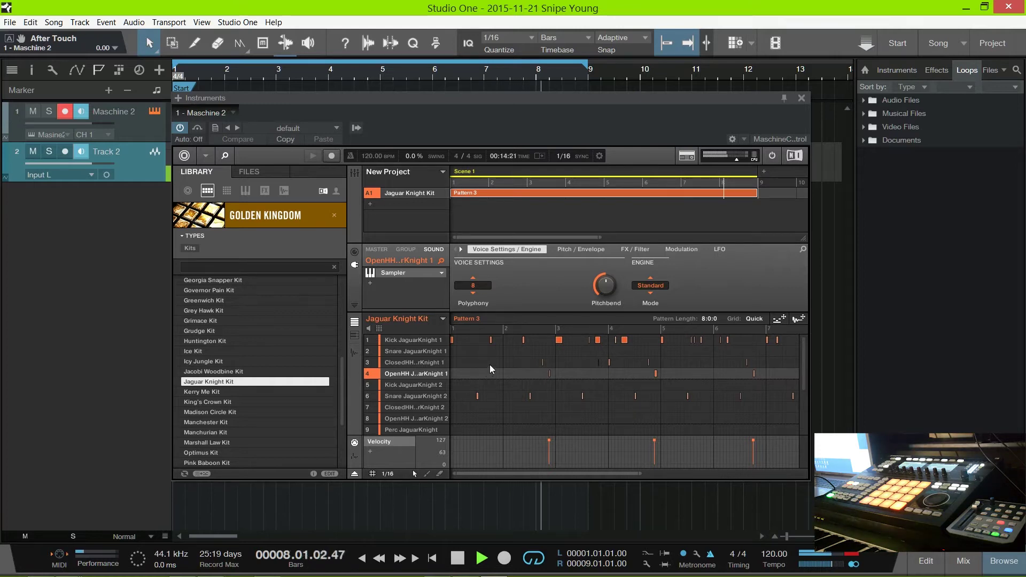
- Select all closed hi-hat notes, show the group swing (0.0%, 1/8), stop, and zoom out
{"action": "left_click", "coordinate": [505, 364]}
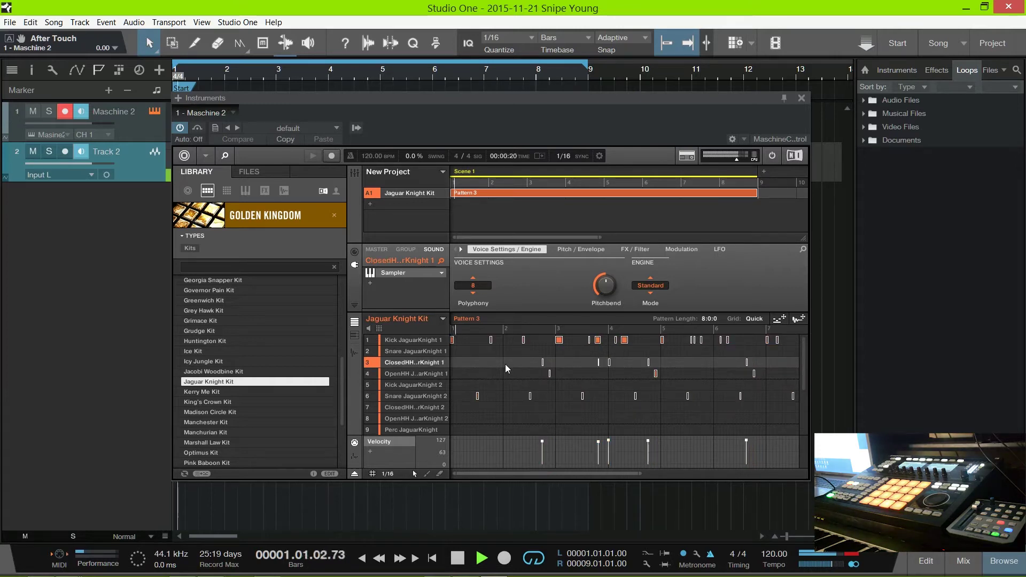
{"action": "key", "text": "ctrl+a"}
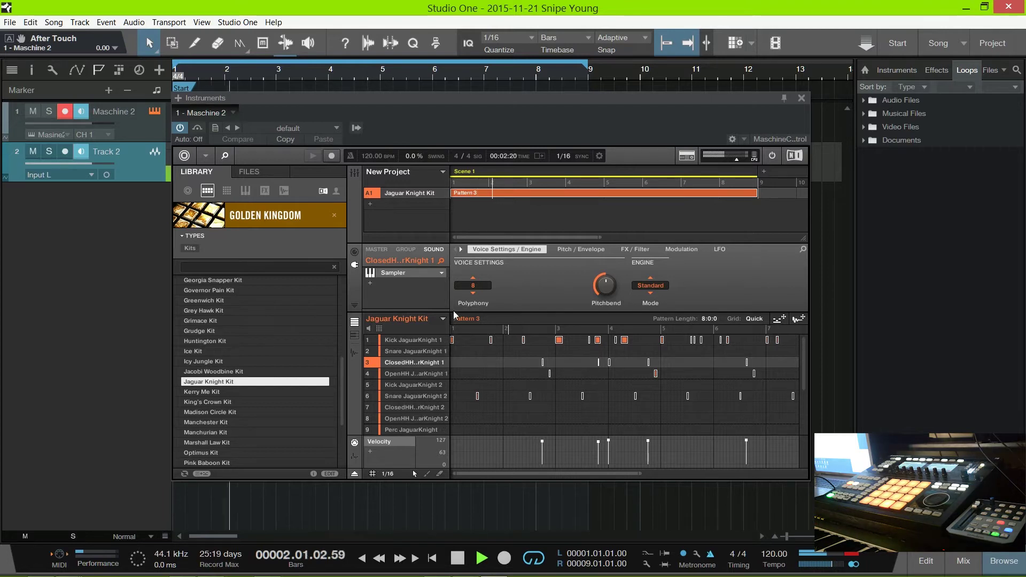
{"action": "left_click", "coordinate": [355, 253]}
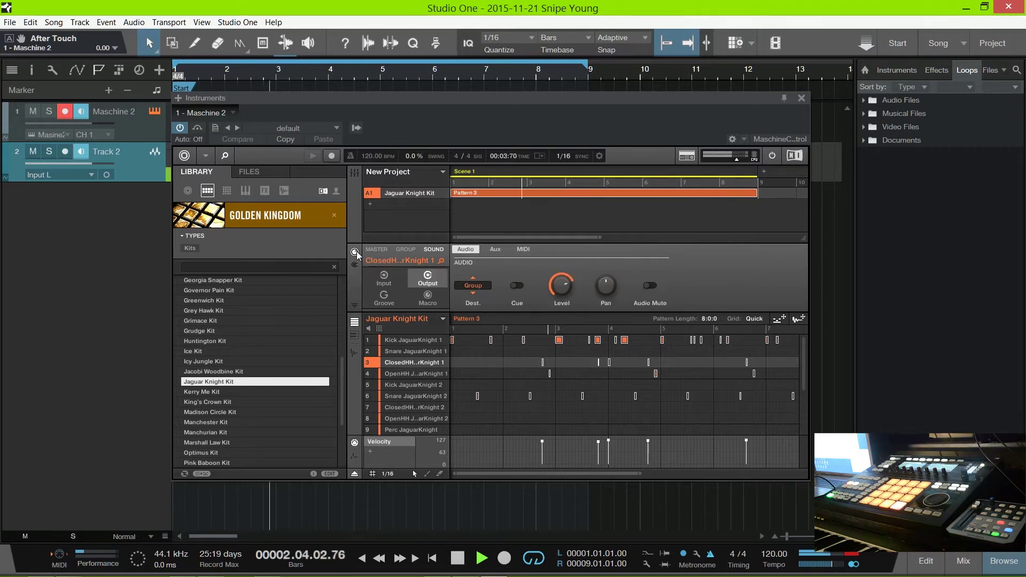
{"action": "left_click", "coordinate": [384, 297]}
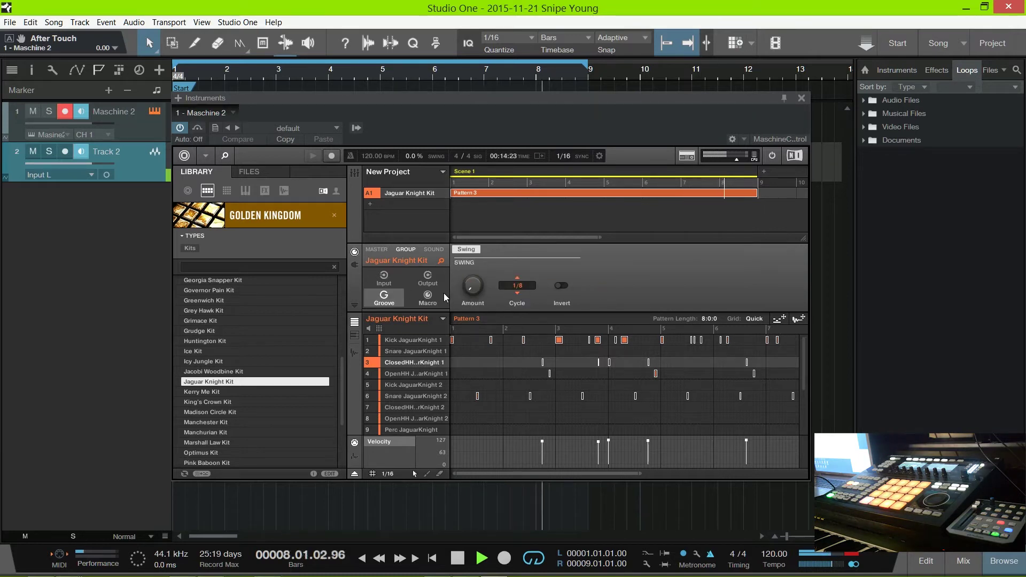
{"action": "mouse_move", "coordinate": [470, 294]}
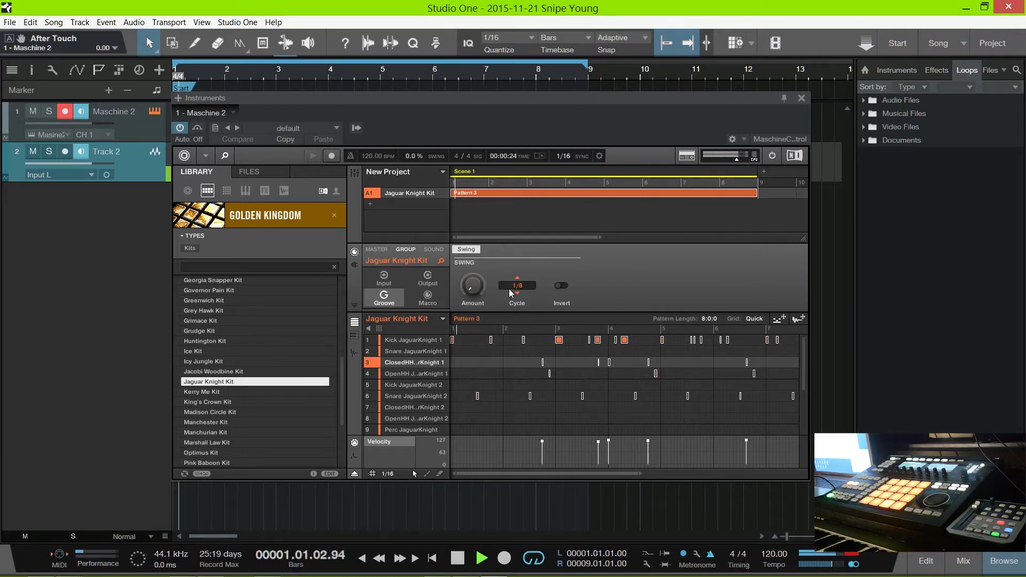
{"action": "key", "text": "space"}
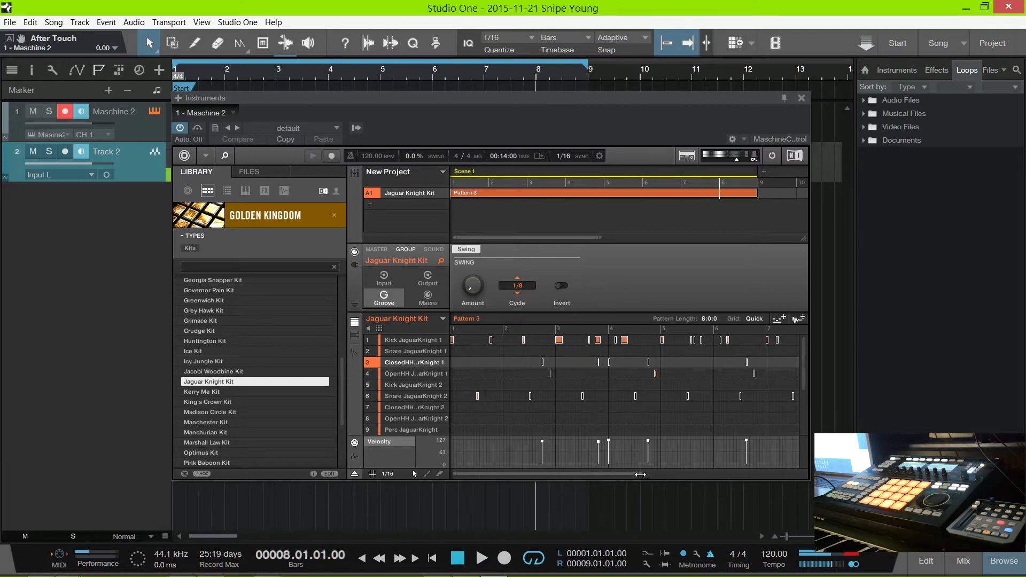
{"action": "left_click_drag", "start_coordinate": [639, 474], "coordinate": [795, 474]}
- Show the Kick JaguarKnight 1 sound's swing page (1/8 cycle) and restart Pattern 3 playback
{"action": "left_click", "coordinate": [471, 340]}
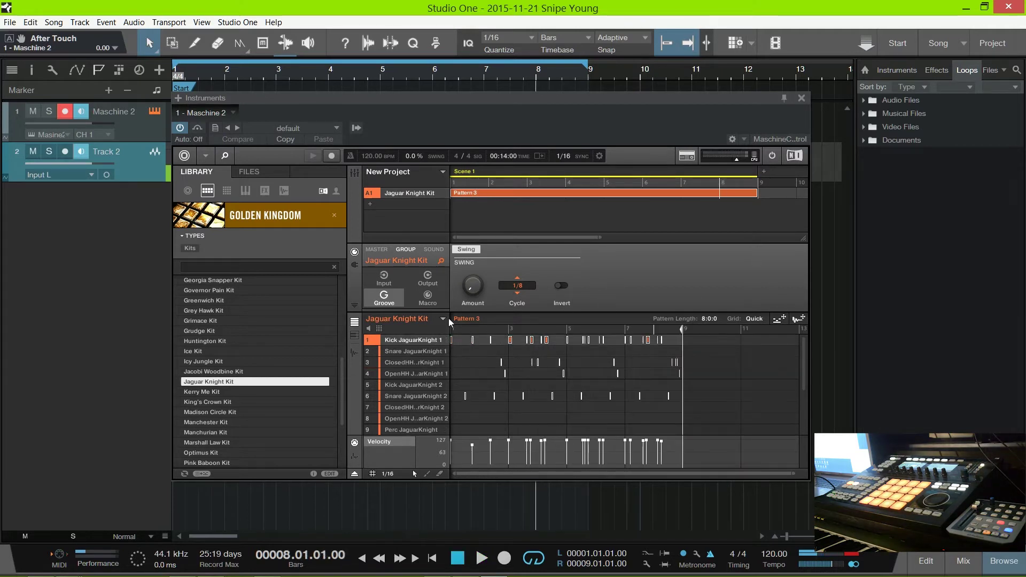
{"action": "left_click", "coordinate": [433, 249]}
{"action": "mouse_move", "coordinate": [427, 362]}
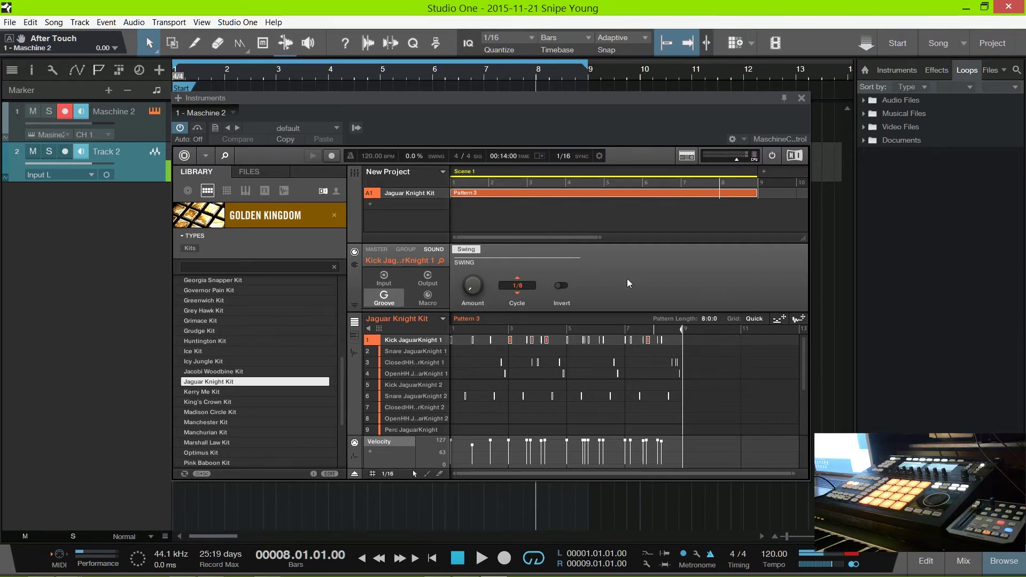
{"action": "key", "text": "space"}
- Expand the browser's Audio Files folder and scroll down through the loop library
{"action": "left_click_drag", "start_coordinate": [586, 118], "coordinate": [600, 141]}
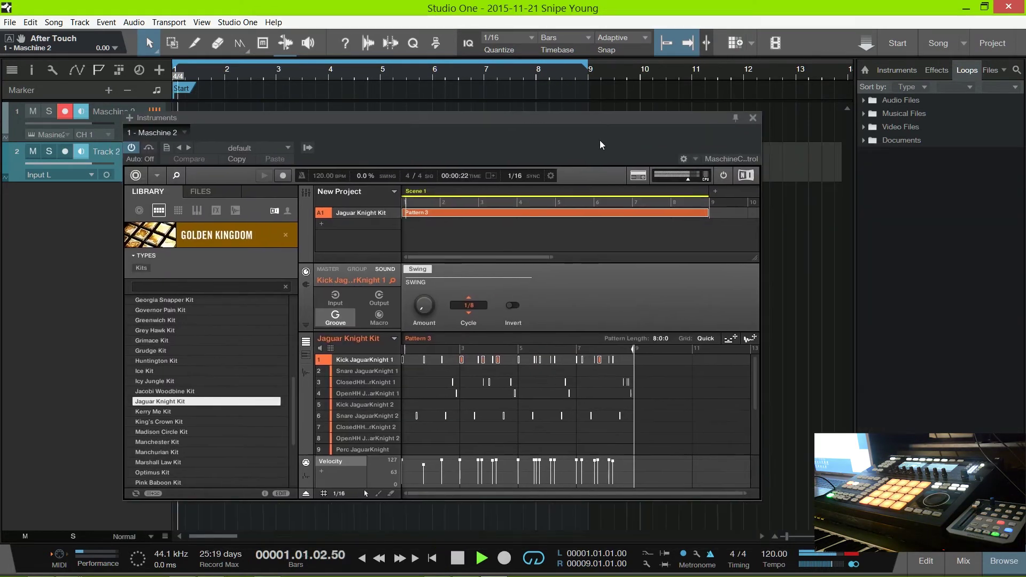
{"action": "left_click", "coordinate": [879, 102]}
{"action": "left_click", "coordinate": [915, 127]}
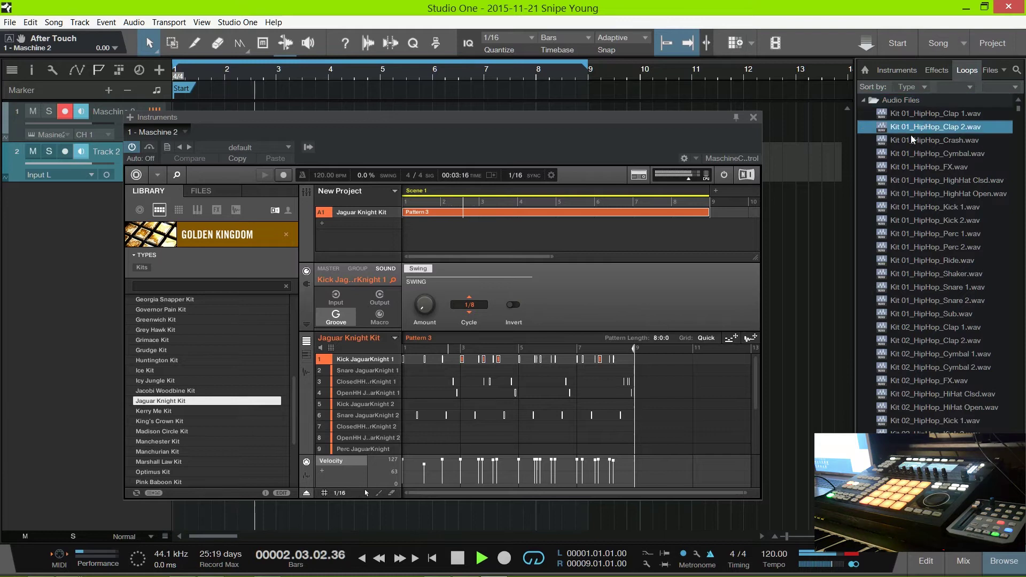
{"action": "scroll", "coordinate": [912, 235], "scroll_direction": "down", "scroll_amount": 10}
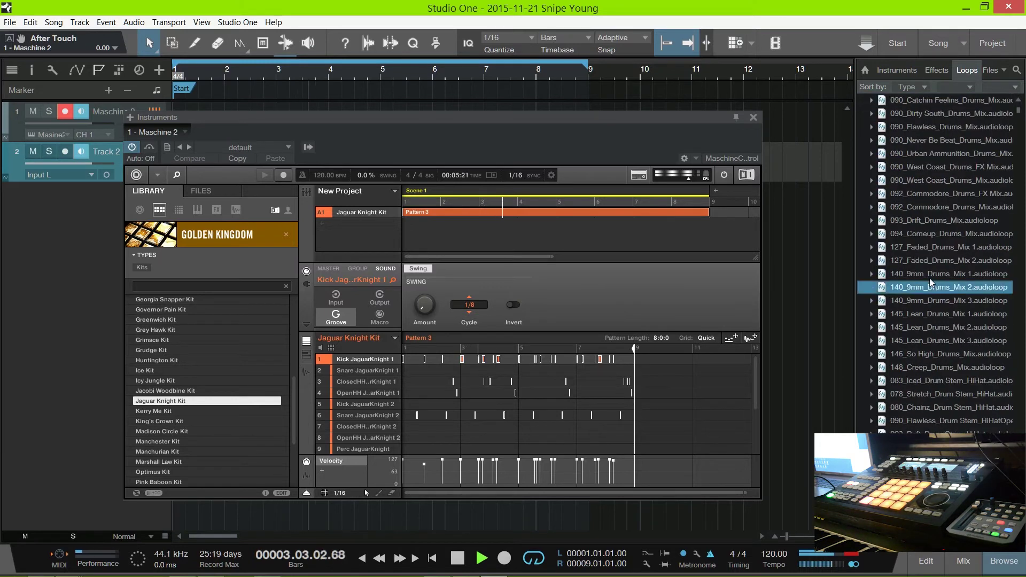
{"action": "scroll", "coordinate": [952, 351], "scroll_direction": "down", "scroll_amount": 10}
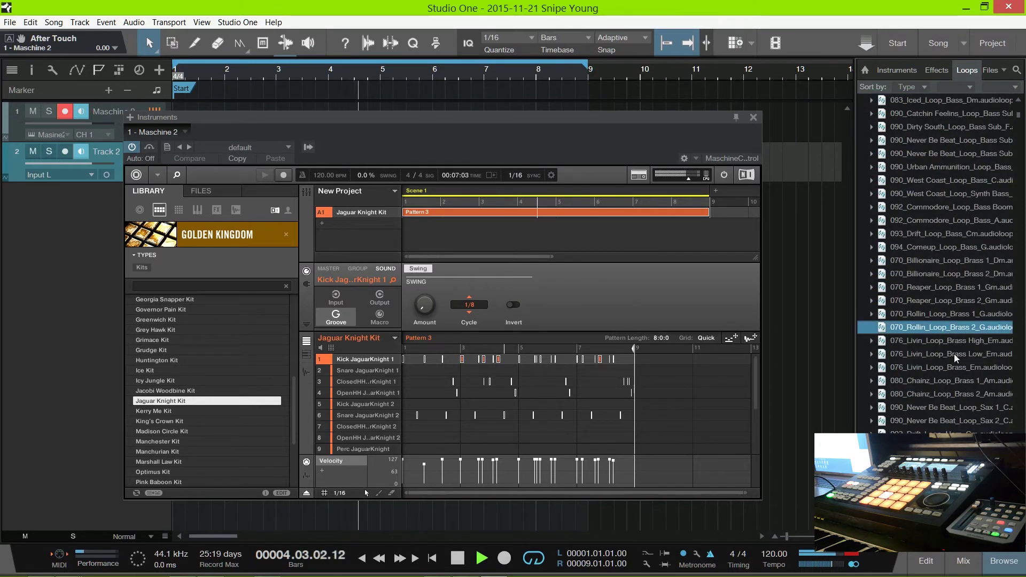
{"action": "scroll", "coordinate": [954, 353], "scroll_direction": "down", "scroll_amount": 10}
- Audition the Chainz timpani loop and its neighbour, settling on 070_Strapped_Loop_Bells_Am
{"action": "left_click", "coordinate": [951, 358]}
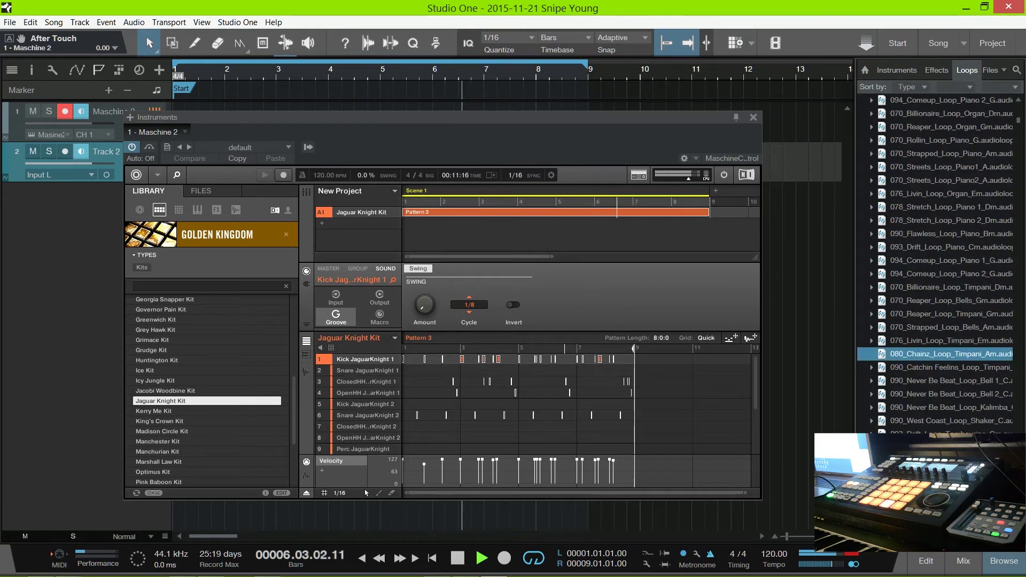
{"action": "key", "text": "Down"}
{"action": "key", "text": "Up"}
{"action": "key", "text": "Up"}
{"action": "key", "text": "Up"}
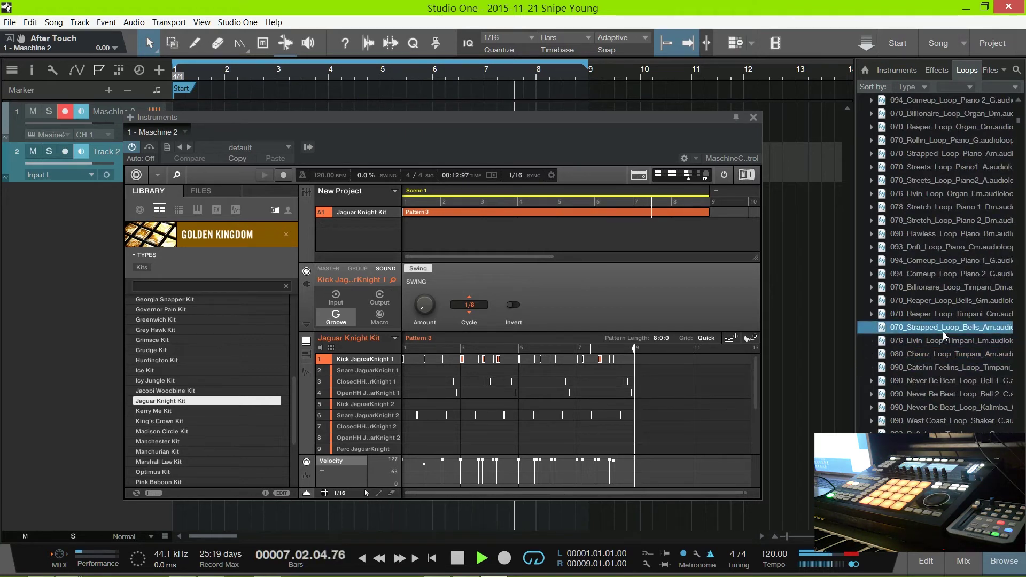
{"action": "left_click_drag", "start_coordinate": [720, 118], "coordinate": [726, 138]}
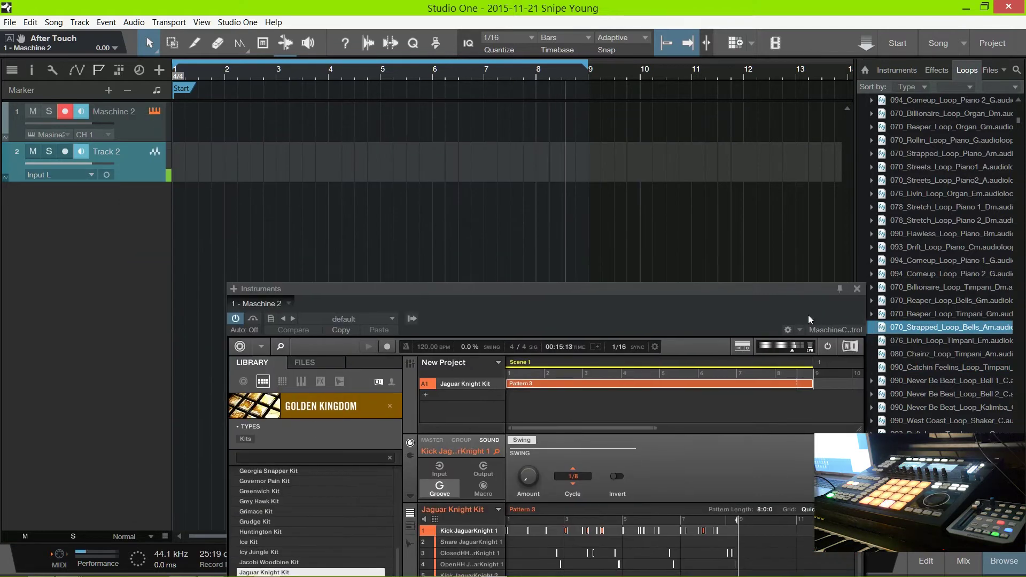
- Drop 070_Strapped_Loop_Bells_Am onto a new track at bar 1 and duplicate it through bar 13
{"action": "left_click_drag", "start_coordinate": [952, 327], "coordinate": [177, 188]}
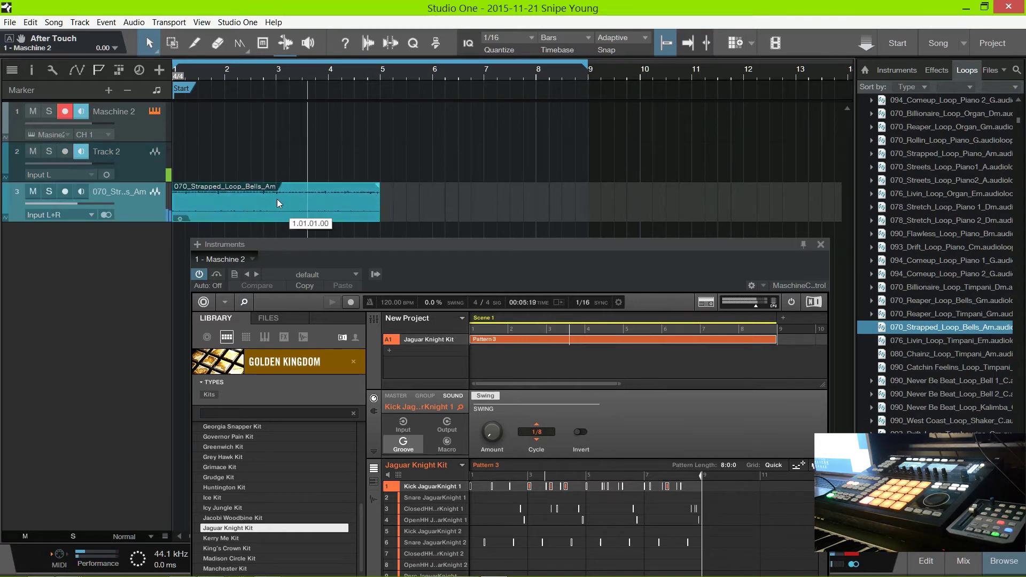
{"action": "key", "text": "d"}
{"action": "key", "text": "d"}
{"action": "left_click", "coordinate": [357, 181]}
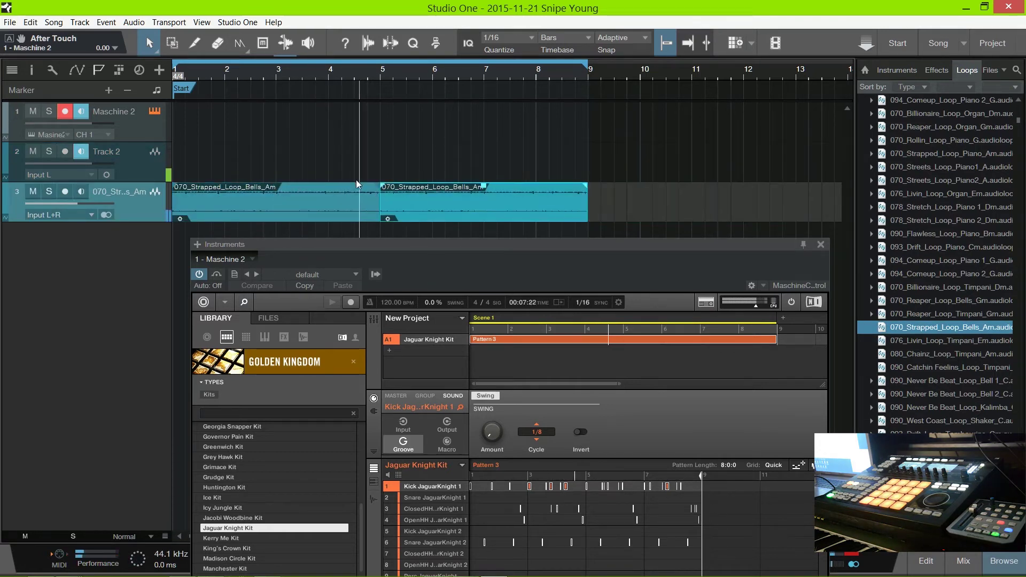
{"action": "left_click_drag", "start_coordinate": [590, 246], "coordinate": [729, 131]}
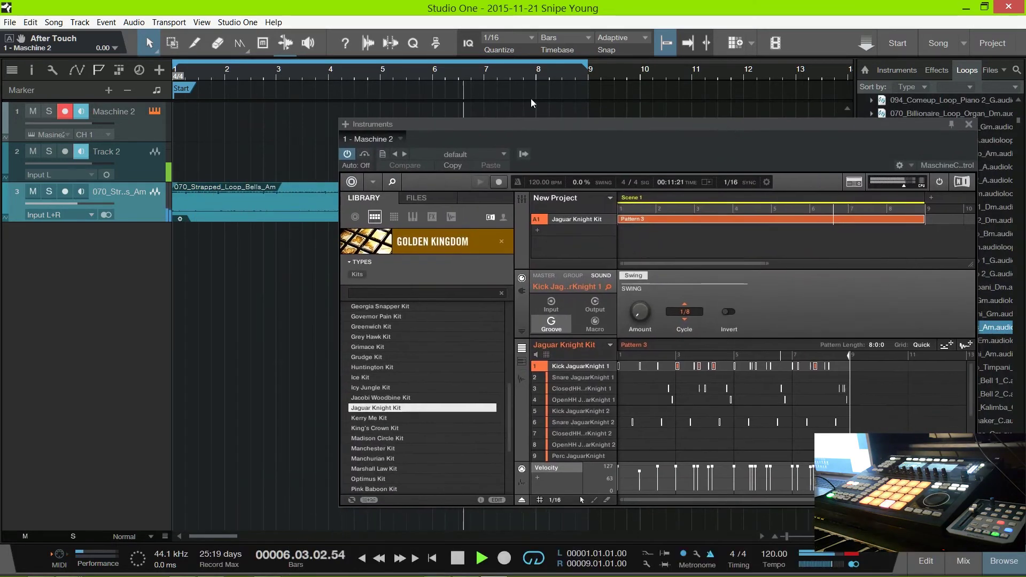
- Add group B1, load the King's Crown Kit into it, and play its pattern
{"action": "left_click", "coordinate": [551, 231]}
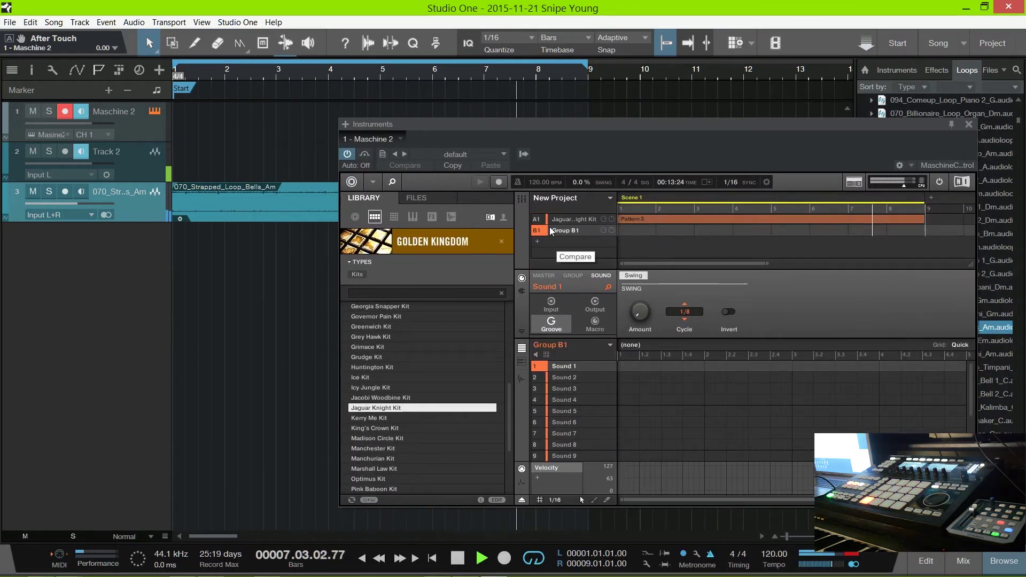
{"action": "left_click", "coordinate": [387, 428]}
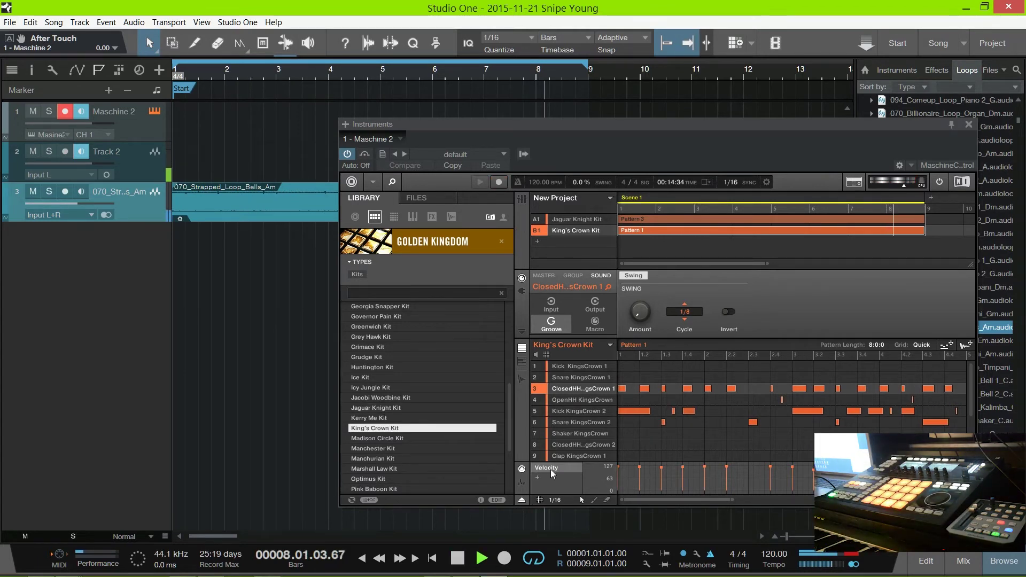
{"action": "left_click", "coordinate": [575, 276]}
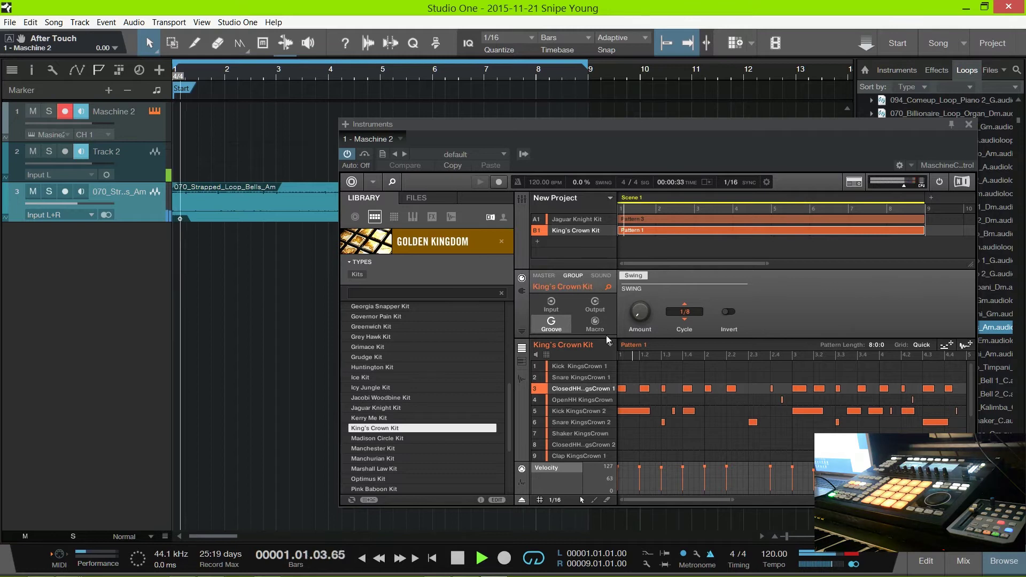
- Stop playback and switch Maschine's pattern editor to its per-sound view
{"action": "key", "text": "space"}
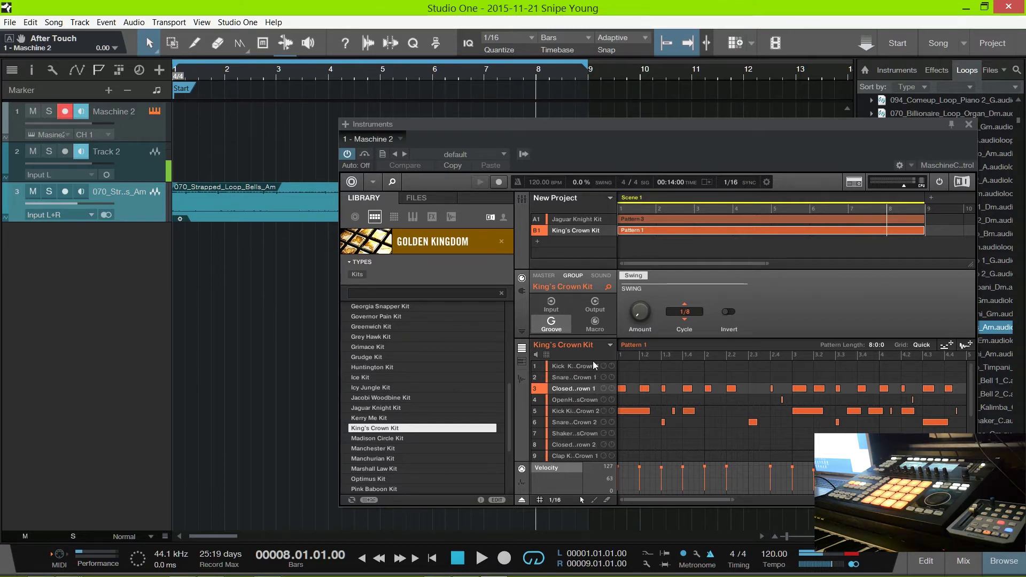
{"action": "left_click", "coordinate": [523, 361]}
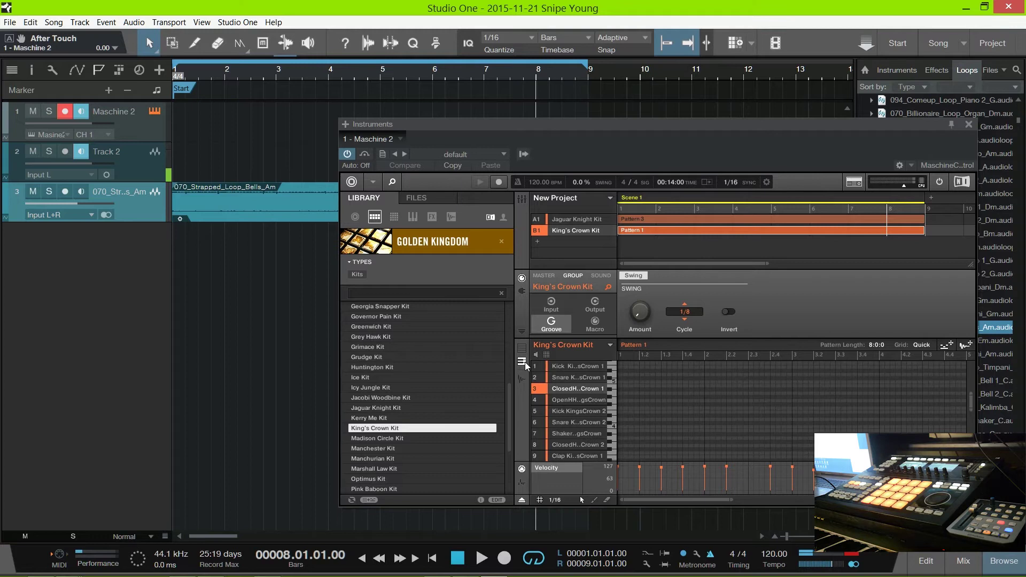
{"action": "left_click", "coordinate": [567, 366]}
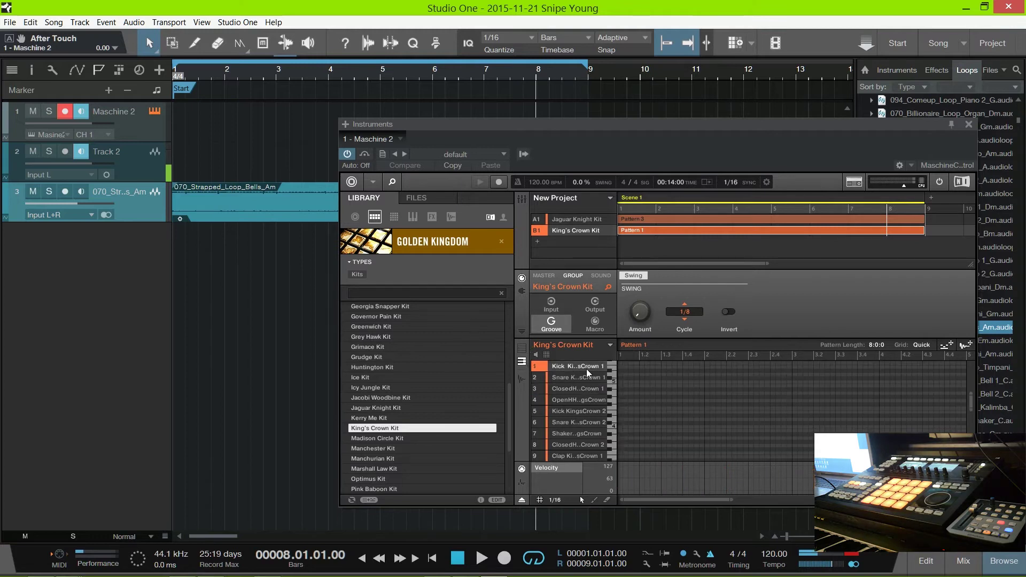
{"action": "left_click", "coordinate": [580, 388]}
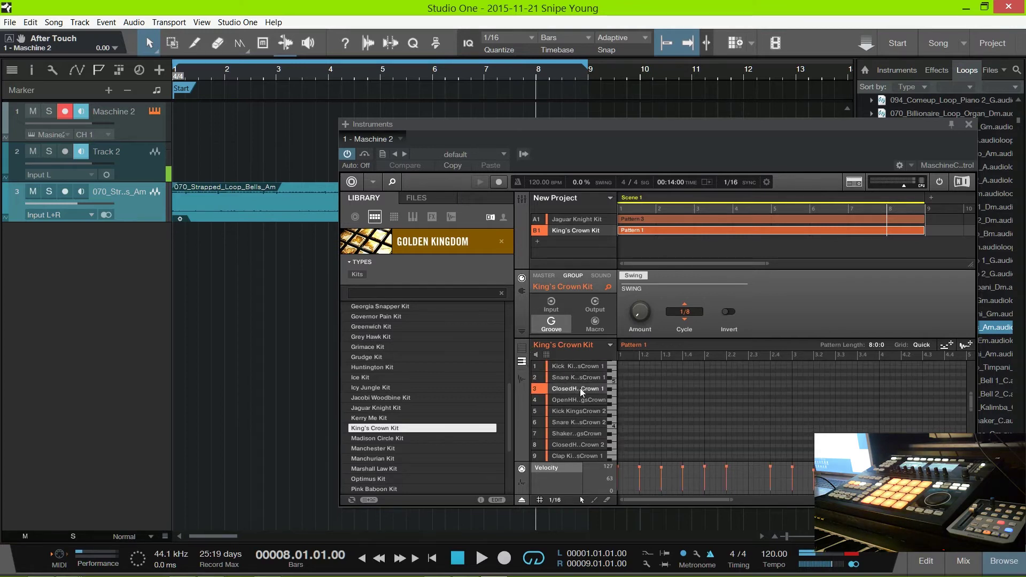
{"action": "left_click", "coordinate": [573, 365]}
{"action": "left_click_drag", "start_coordinate": [733, 499], "coordinate": [814, 500]}
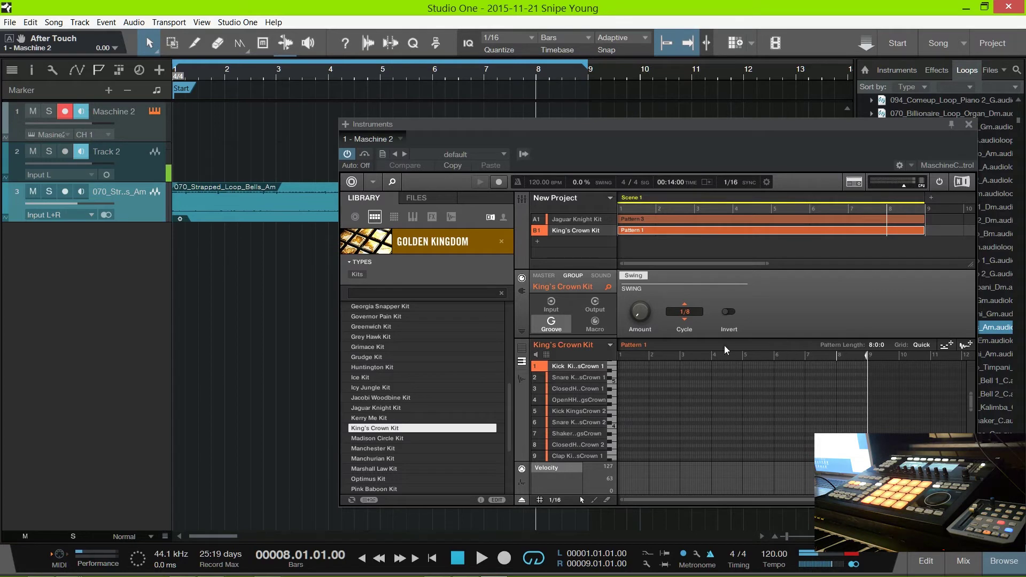
- Export the King's Crown closed hi-hat and open hi-hat as separate Studio One audio tracks
{"action": "left_click", "coordinate": [581, 371]}
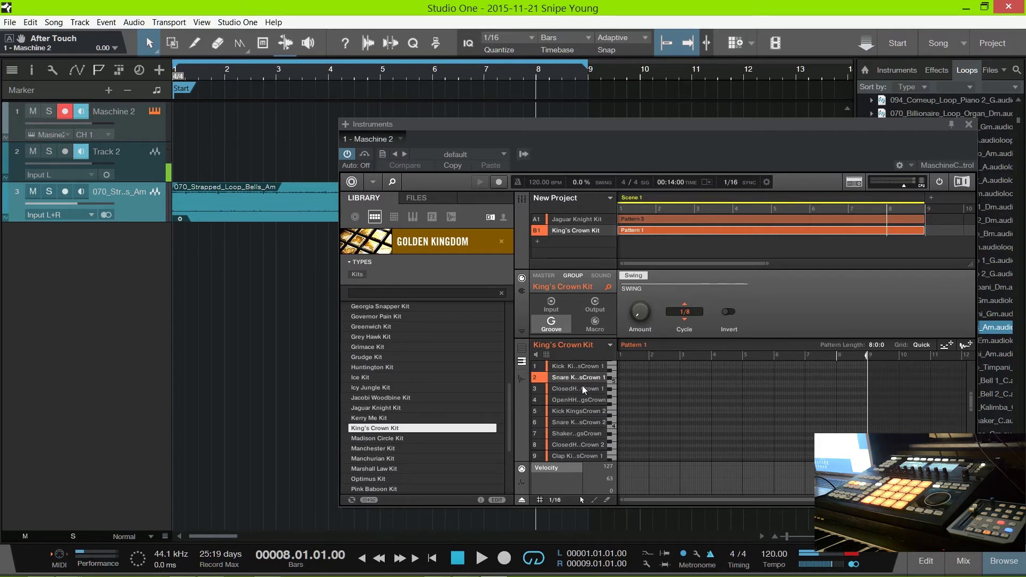
{"action": "left_click", "coordinate": [583, 387]}
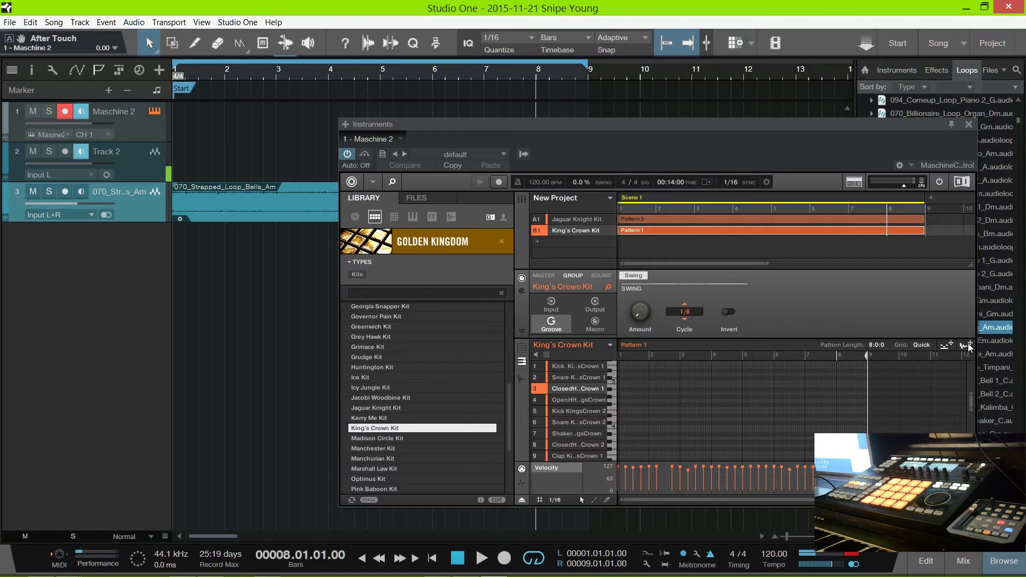
{"action": "left_click_drag", "start_coordinate": [970, 346], "coordinate": [183, 310]}
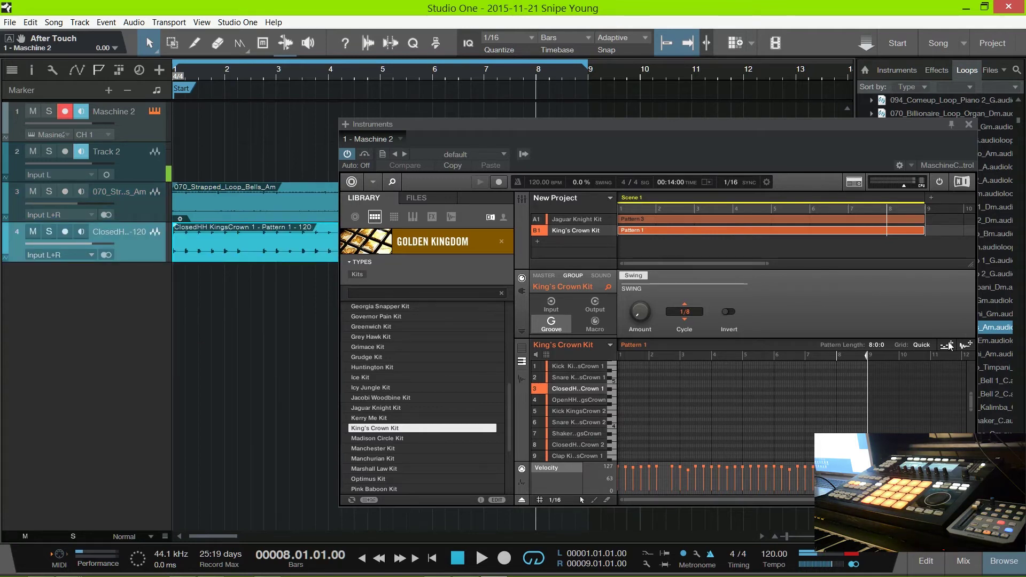
{"action": "left_click", "coordinate": [568, 399]}
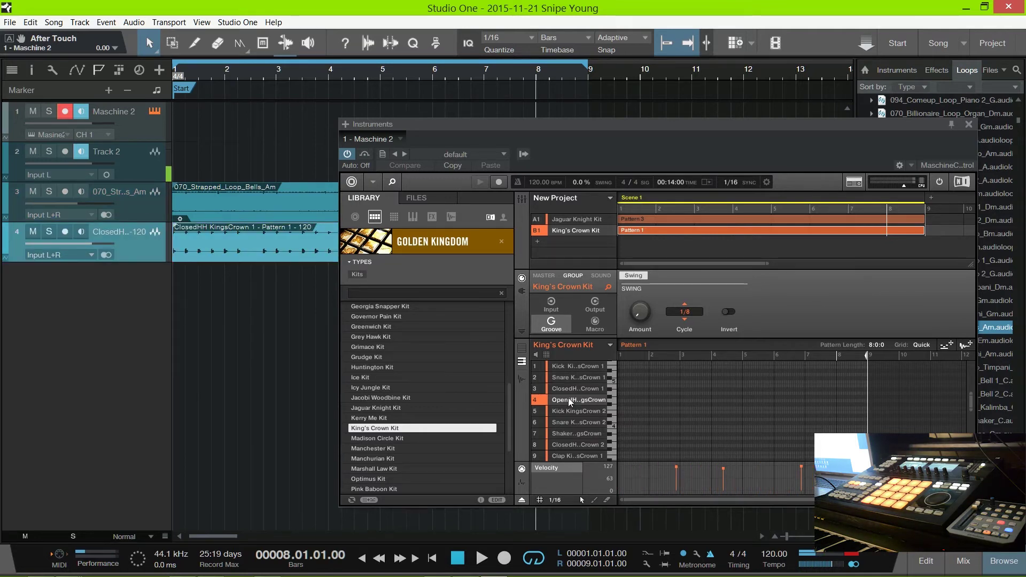
{"action": "left_click_drag", "start_coordinate": [971, 344], "coordinate": [189, 322]}
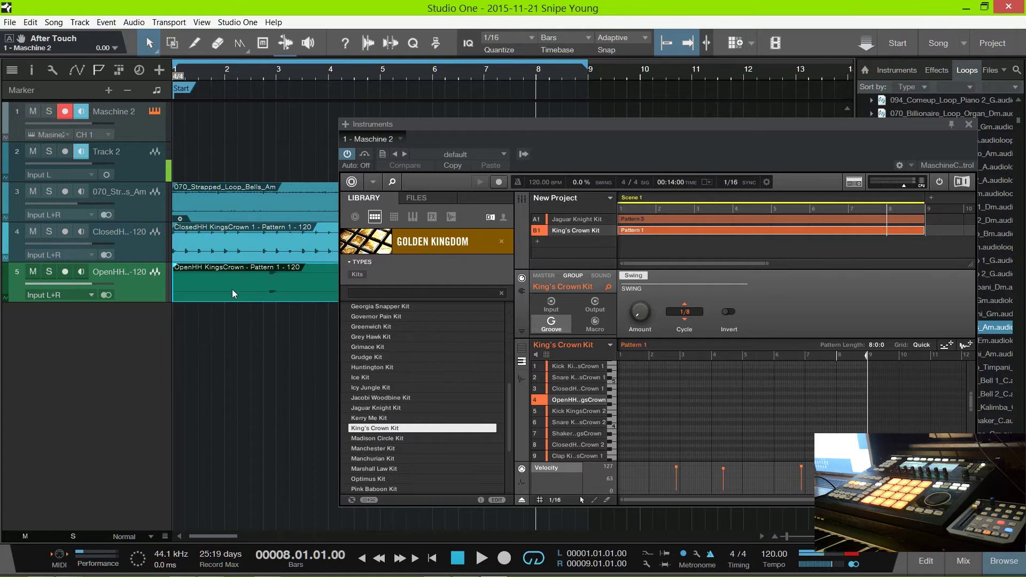
- Export Kick KingsCrown 2 and the second snare as audio tracks, then start playback
{"action": "left_click", "coordinate": [580, 378]}
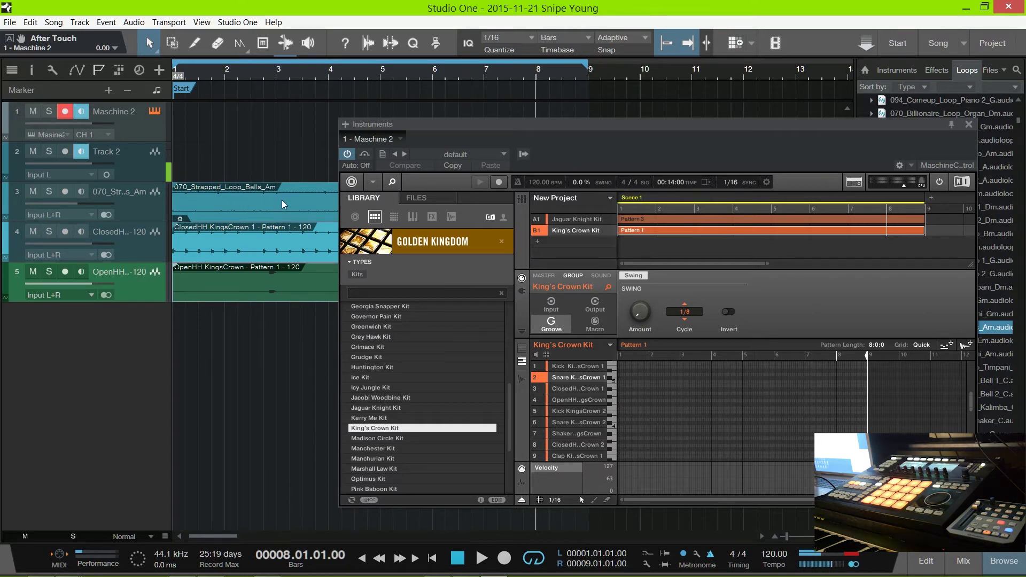
{"action": "mouse_move", "coordinate": [463, 140]}
{"action": "left_mouse_down"}
{"action": "mouse_move", "coordinate": [483, 326]}
{"action": "mouse_move", "coordinate": [456, 124]}
{"action": "mouse_move", "coordinate": [455, 137]}
{"action": "left_mouse_up"}
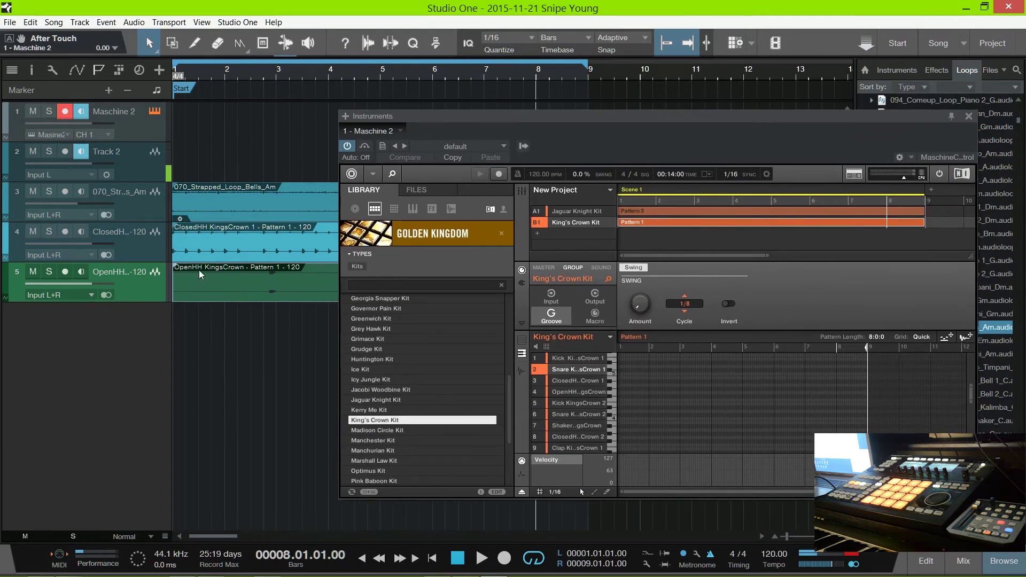
{"action": "left_click", "coordinate": [595, 379]}
{"action": "left_click", "coordinate": [590, 393]}
{"action": "left_click", "coordinate": [592, 403]}
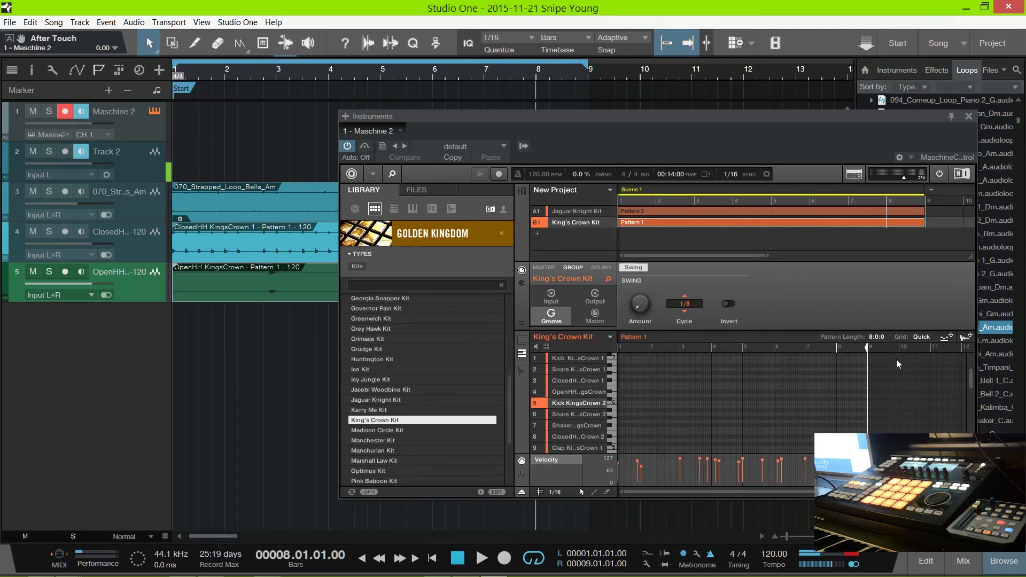
{"action": "left_click_drag", "start_coordinate": [966, 338], "coordinate": [198, 332]}
{"action": "left_click", "coordinate": [576, 415]}
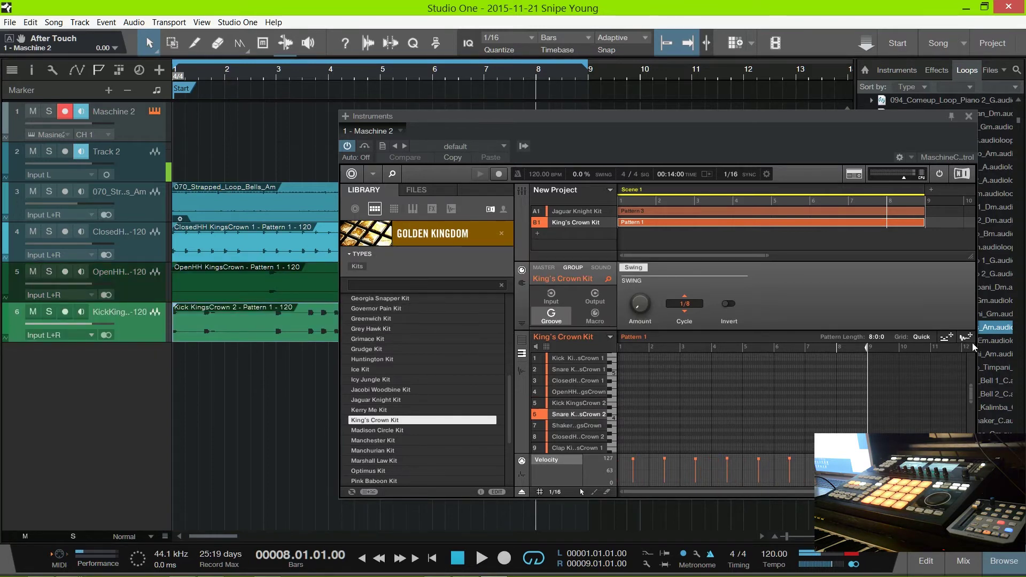
{"action": "left_click_drag", "start_coordinate": [972, 342], "coordinate": [211, 381]}
{"action": "key", "text": "space"}
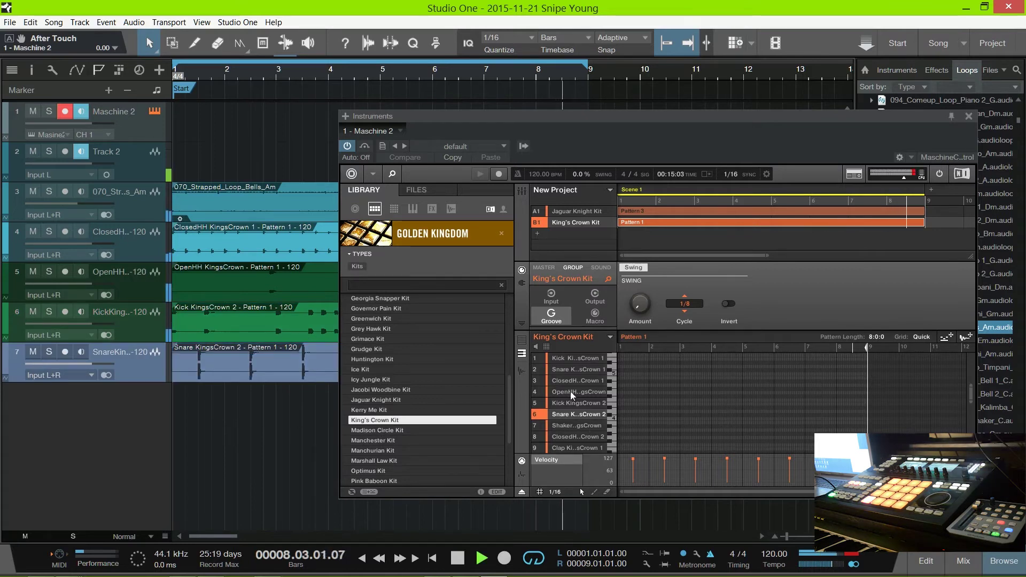
- Mute all six King's Crown kick, snare and hi-hat sounds in Maschine
{"action": "left_click", "coordinate": [544, 359]}
{"action": "left_click", "coordinate": [543, 370]}
{"action": "left_click", "coordinate": [543, 381]}
{"action": "left_click", "coordinate": [544, 391]}
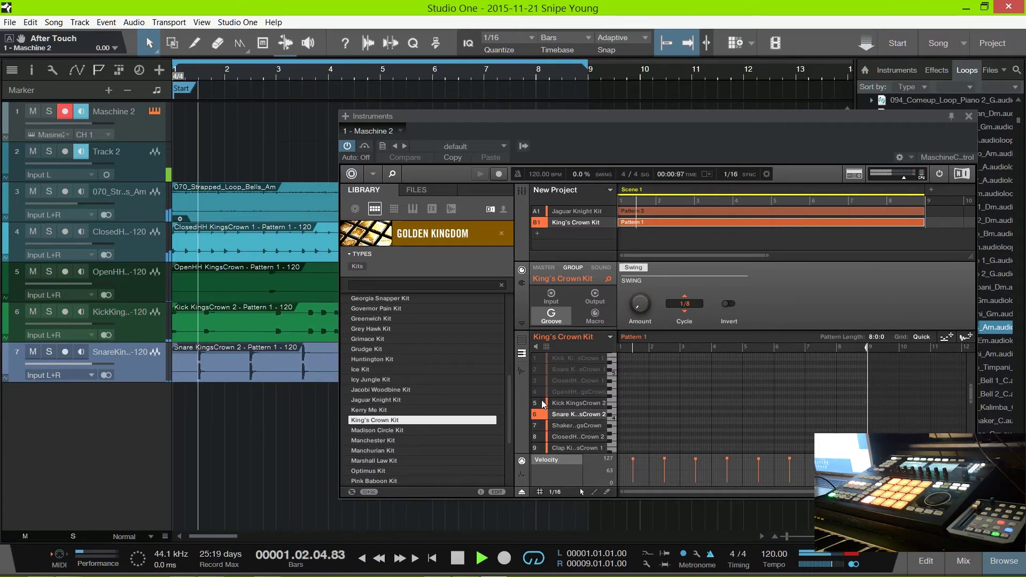
{"action": "left_click", "coordinate": [543, 403]}
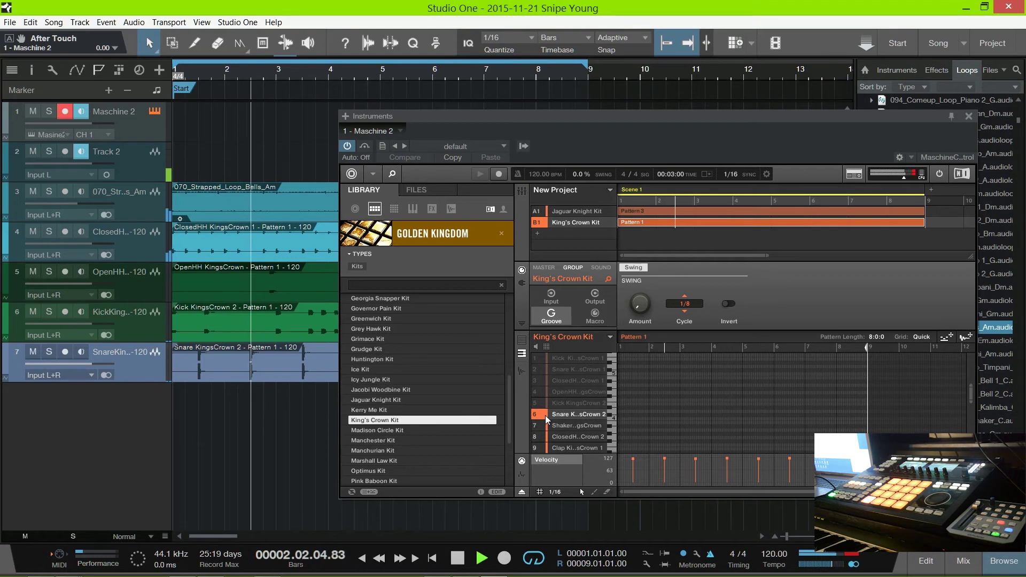
{"action": "left_click", "coordinate": [539, 415]}
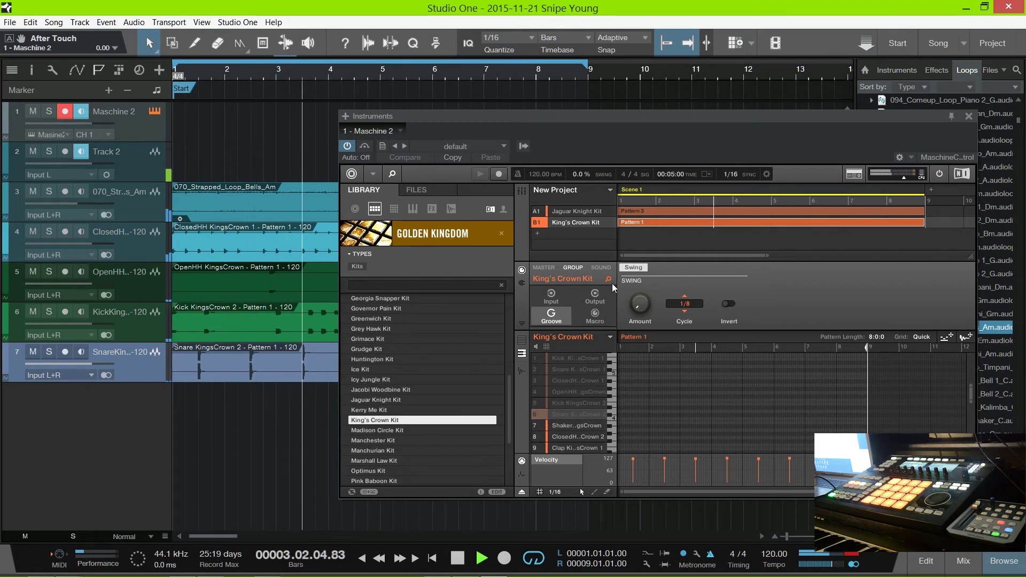
- Export the Jaguar Knight Kit Pattern 3 audio onto a new track 8 at bar 1
{"action": "left_click", "coordinate": [579, 211]}
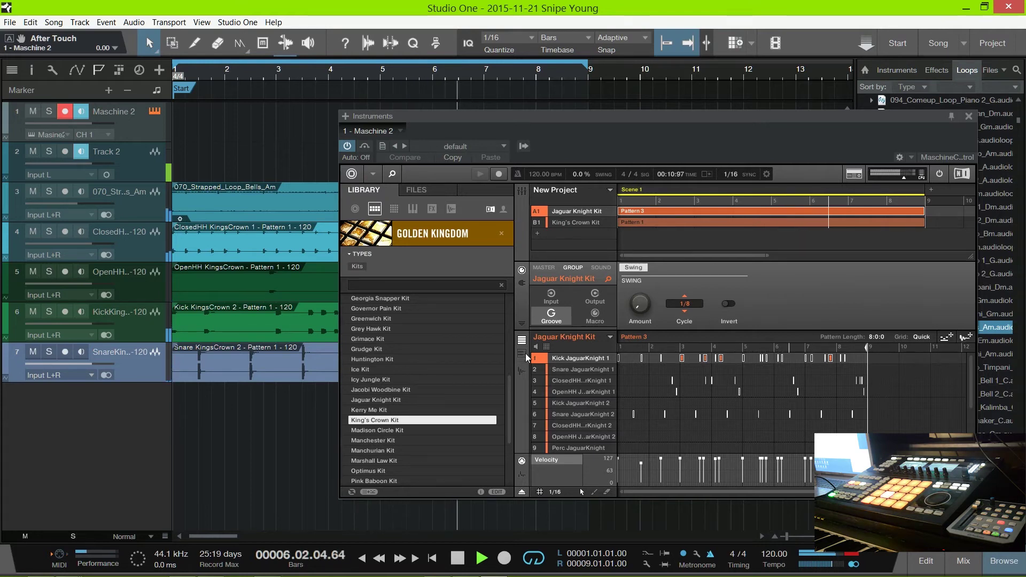
{"action": "key", "text": "space"}
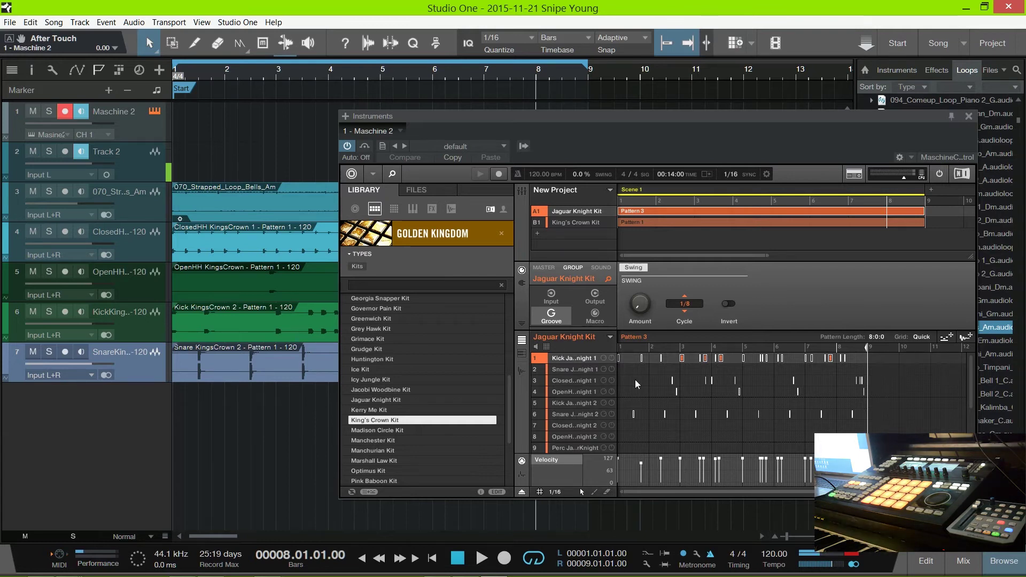
{"action": "key", "text": "space"}
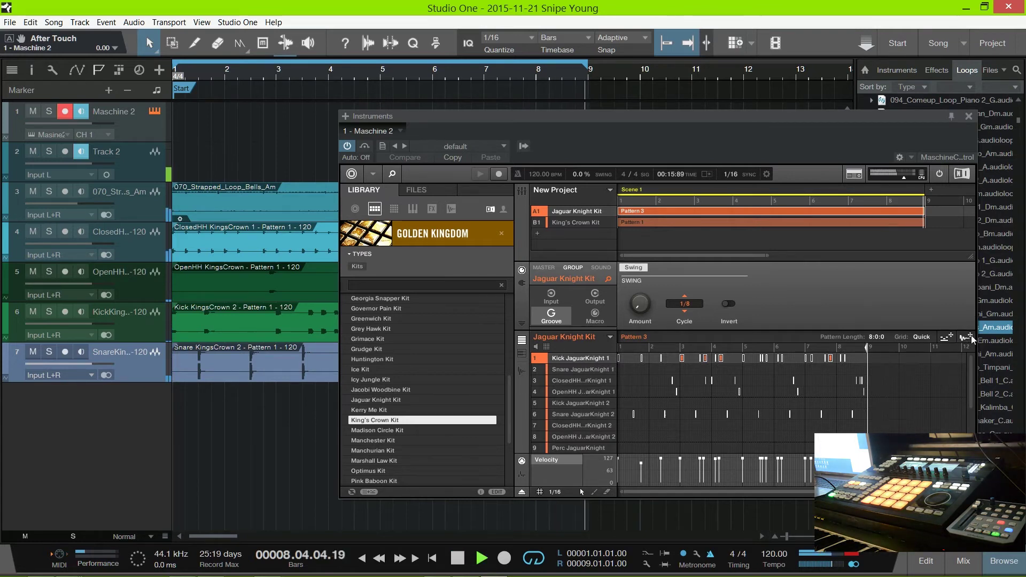
{"action": "left_click_drag", "start_coordinate": [971, 340], "coordinate": [203, 434]}
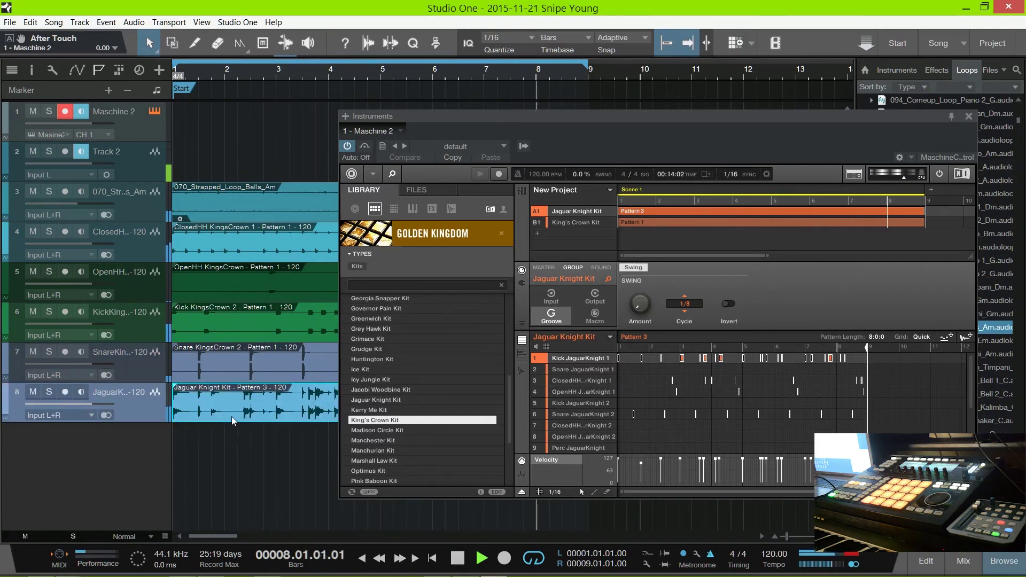
{"action": "key", "text": "space"}
{"action": "right_click", "coordinate": [133, 411]}
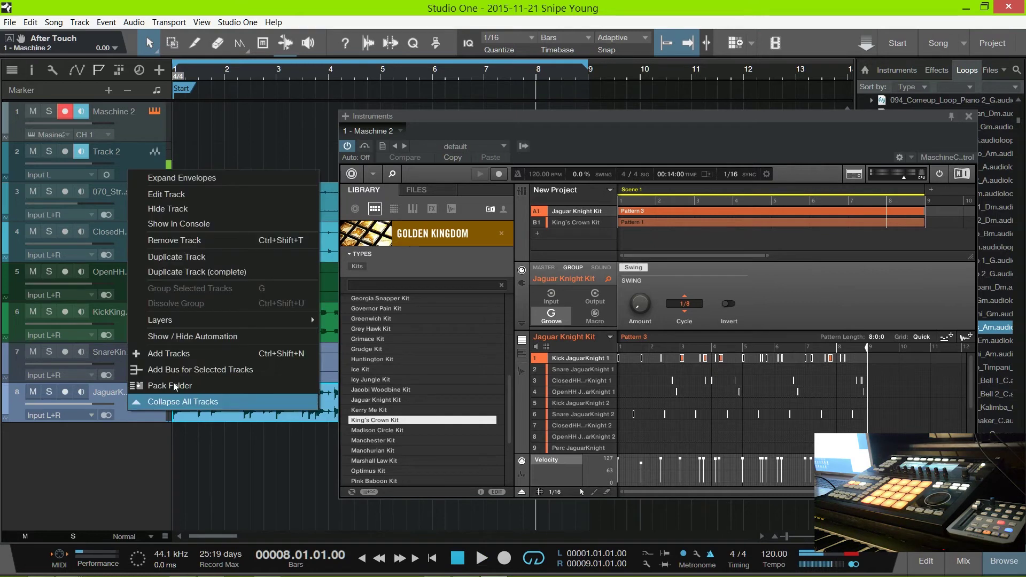
- Remove the Jaguar Knight Kit track, select the bells loop track, and show Maschine's mixer page
{"action": "left_click", "coordinate": [204, 241]}
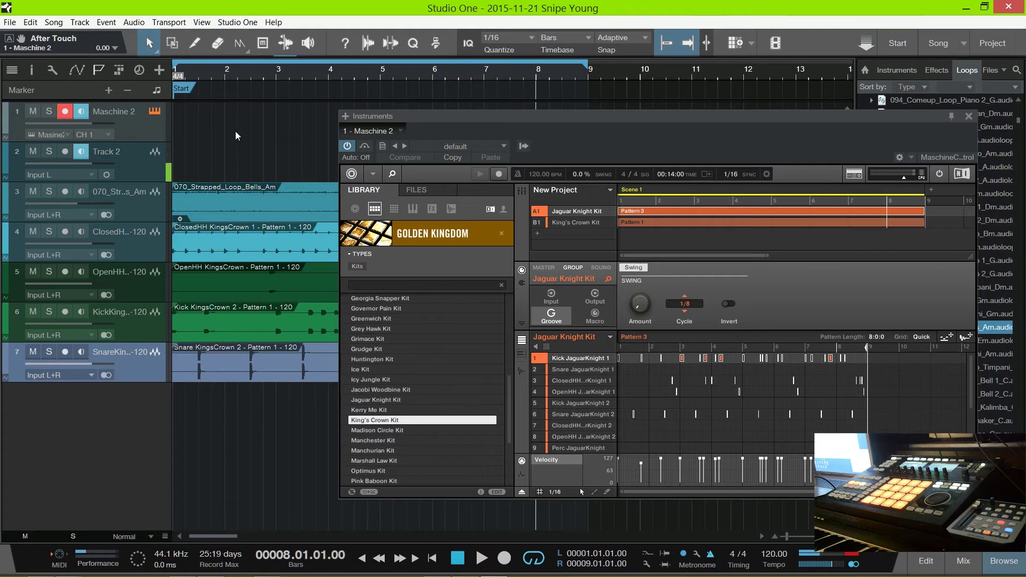
{"action": "left_click", "coordinate": [133, 197]}
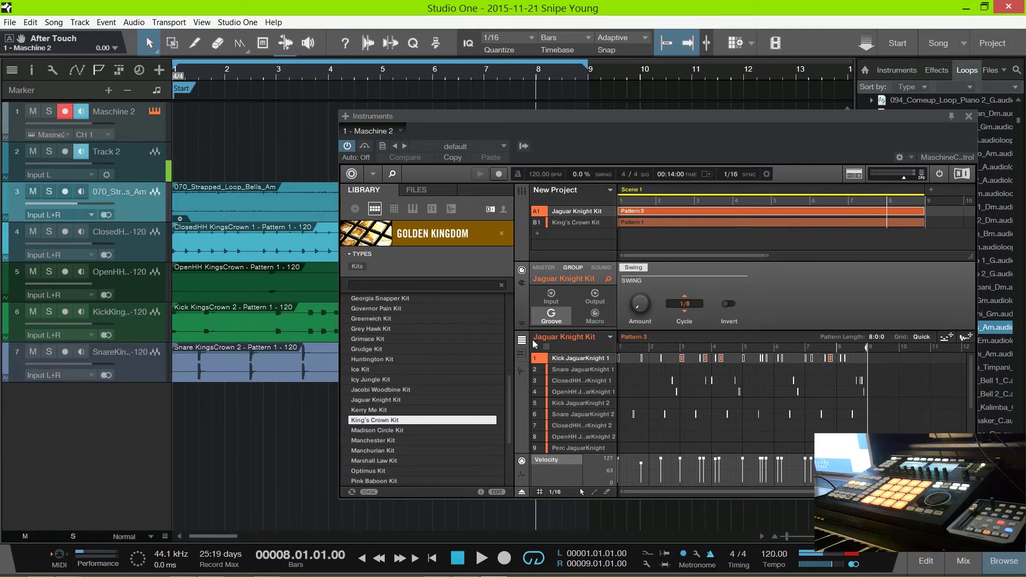
{"action": "mouse_move", "coordinate": [583, 358]}
{"action": "mouse_move", "coordinate": [579, 386]}
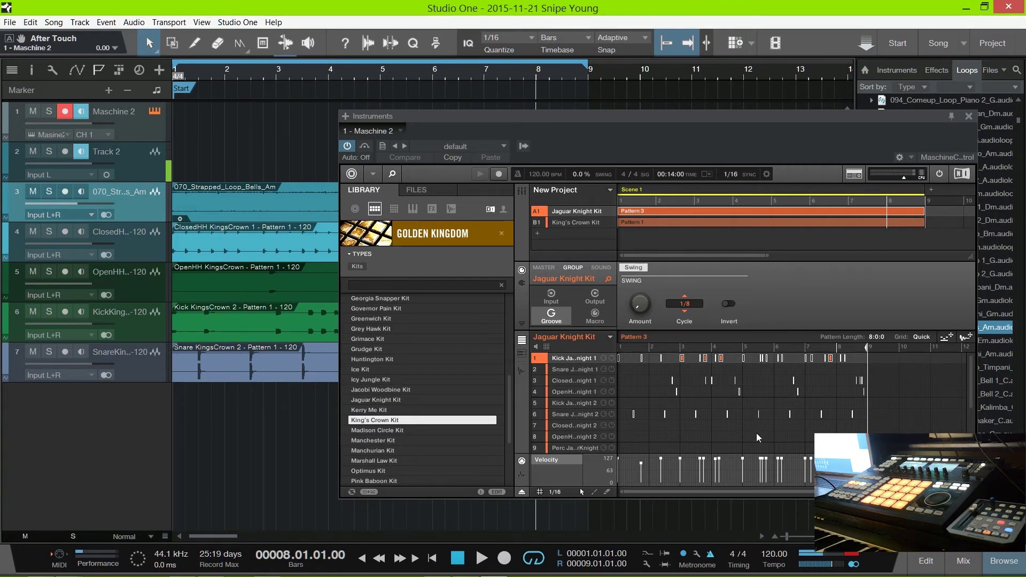
{"action": "left_click", "coordinate": [522, 191]}
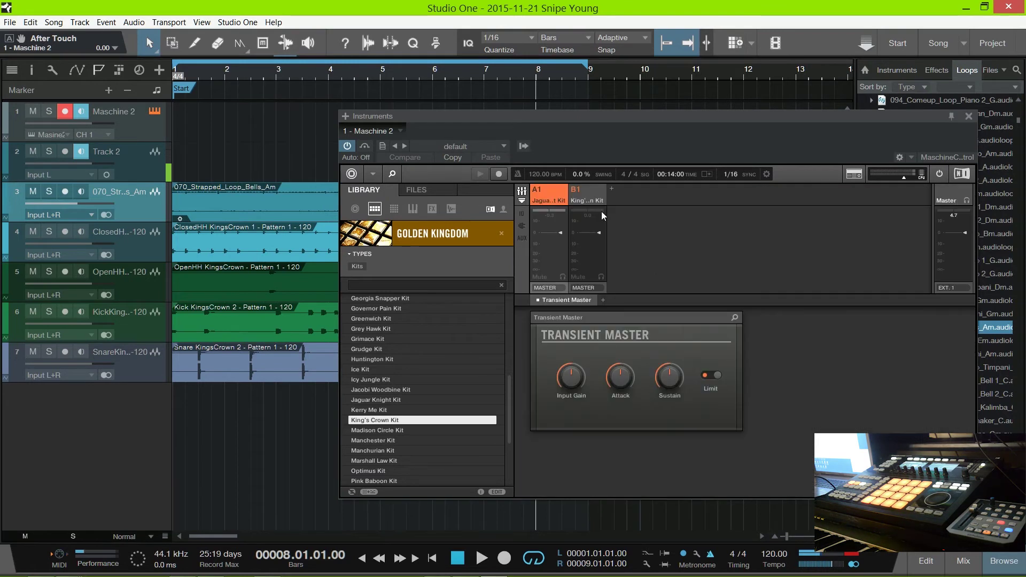
- Inspect the King's Crown and Jaguar Knight Kit groups in Maschine's mixer, then return to the arranger
{"action": "left_click", "coordinate": [588, 197]}
{"action": "double_click", "coordinate": [559, 199]}
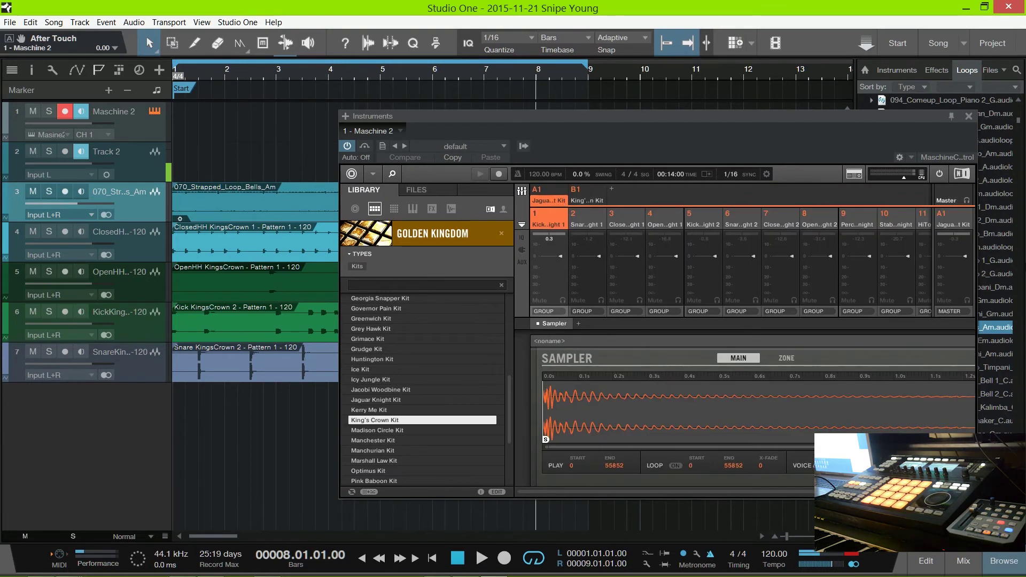
{"action": "left_click", "coordinate": [523, 194]}
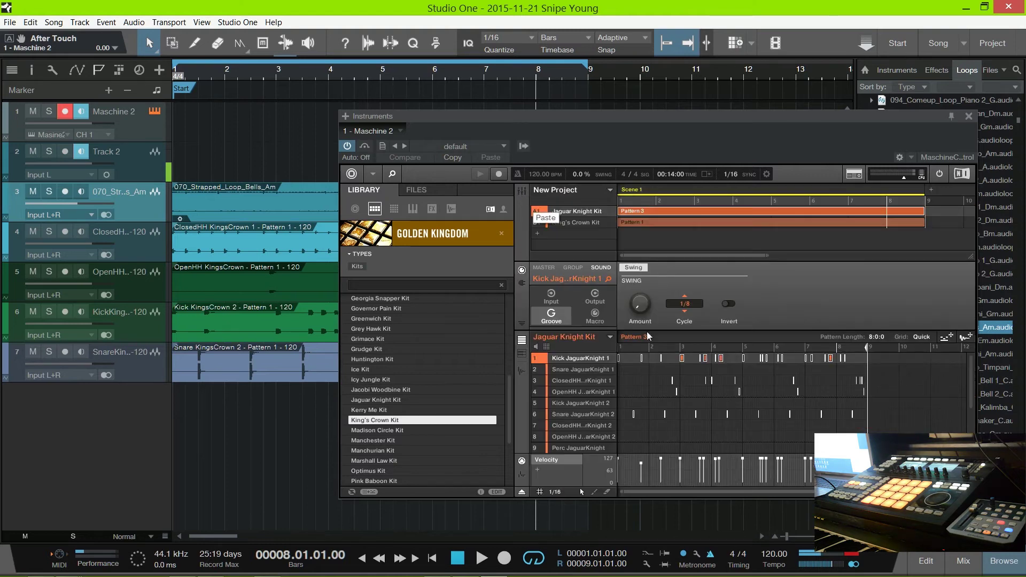
- Export the Jaguar Knight Kit pattern as a new track and audition it soloed
{"action": "left_click_drag", "start_coordinate": [966, 336], "coordinate": [196, 437]}
{"action": "left_click", "coordinate": [50, 392]}
{"action": "key", "text": "space"}
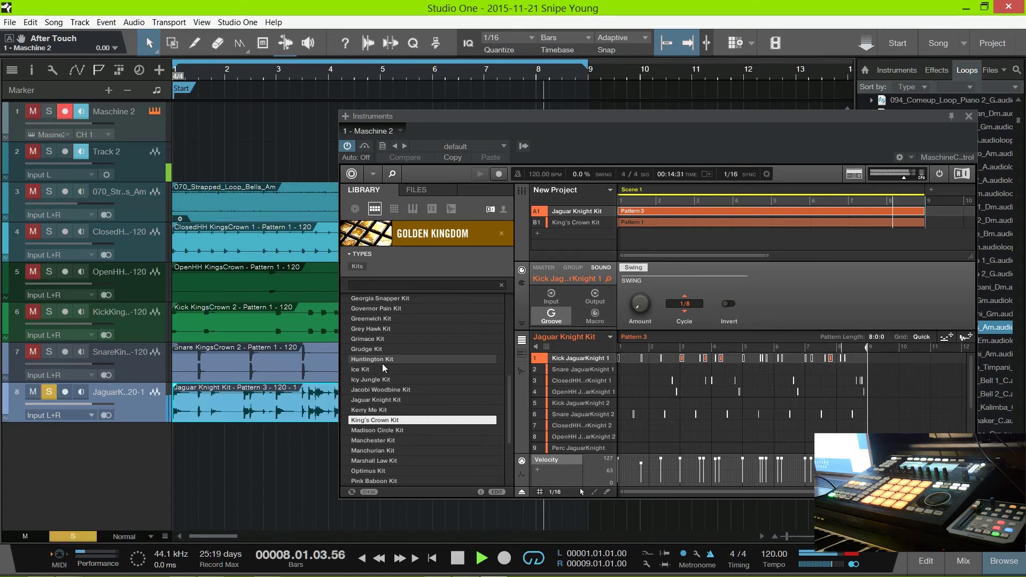
{"action": "left_click", "coordinate": [50, 393]}
{"action": "key", "text": "space"}
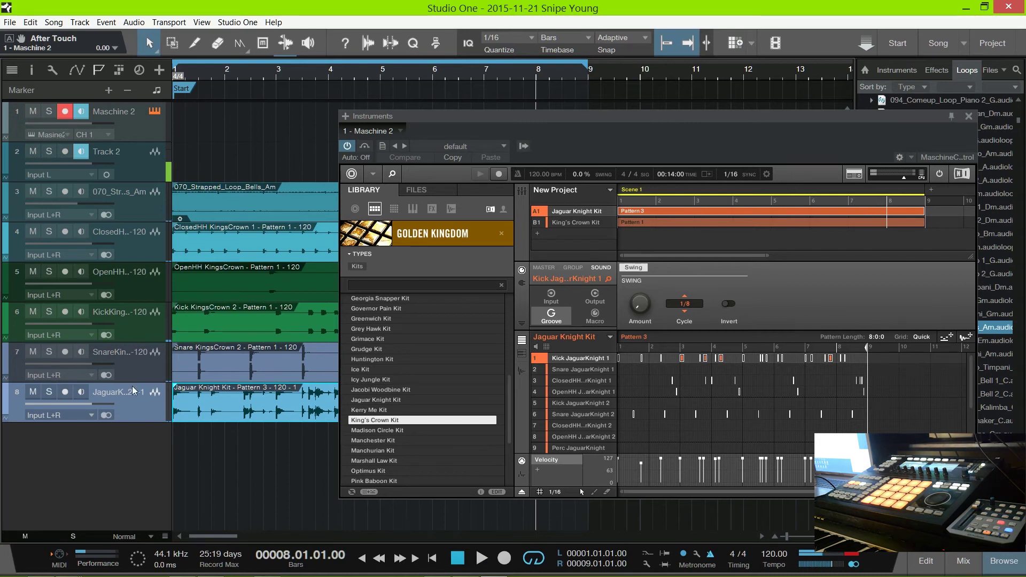
- Remove track 8 and switch Maschine's pattern editor to keyboard view
{"action": "right_click", "coordinate": [138, 410]}
{"action": "left_click", "coordinate": [321, 240]}
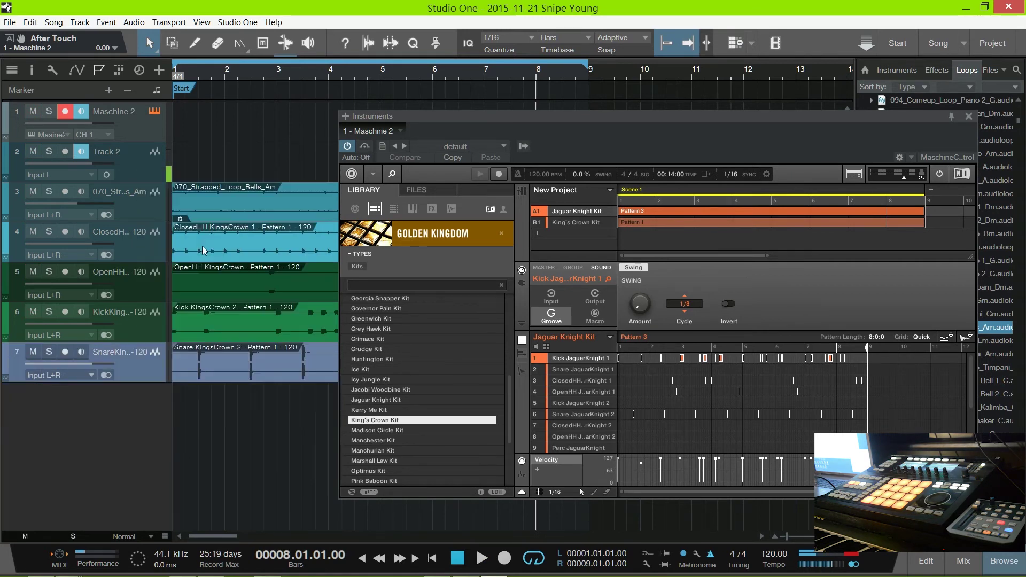
{"action": "left_click", "coordinate": [523, 354]}
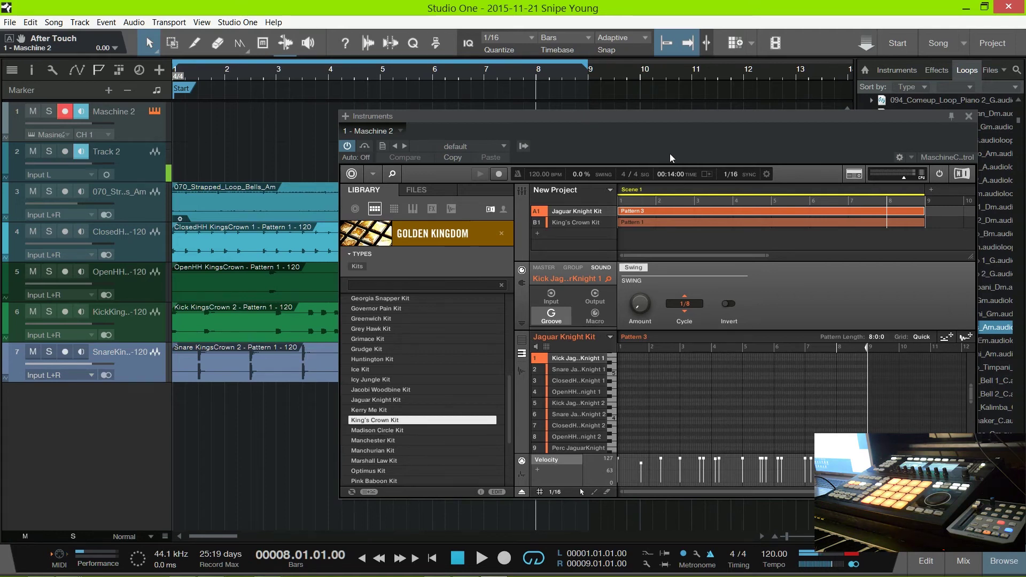
- Reposition the Maschine window and export the Kick JaguarKnight 1 pattern as a new audio track
{"action": "left_click_drag", "start_coordinate": [670, 153], "coordinate": [723, 150]}
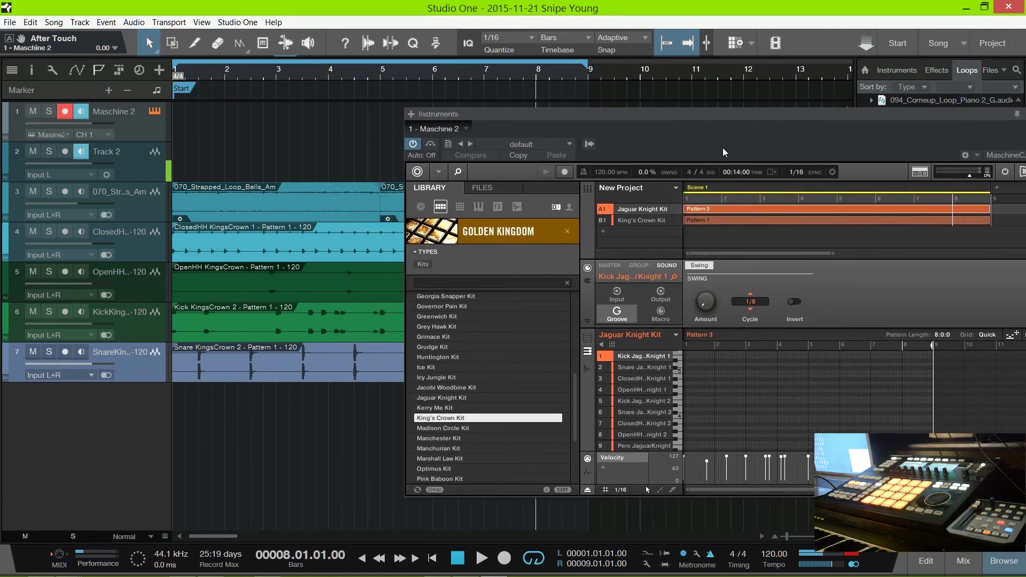
{"action": "mouse_move", "coordinate": [723, 147]}
{"action": "left_mouse_down"}
{"action": "mouse_move", "coordinate": [570, 139]}
{"action": "mouse_move", "coordinate": [703, 151]}
{"action": "left_mouse_up"}
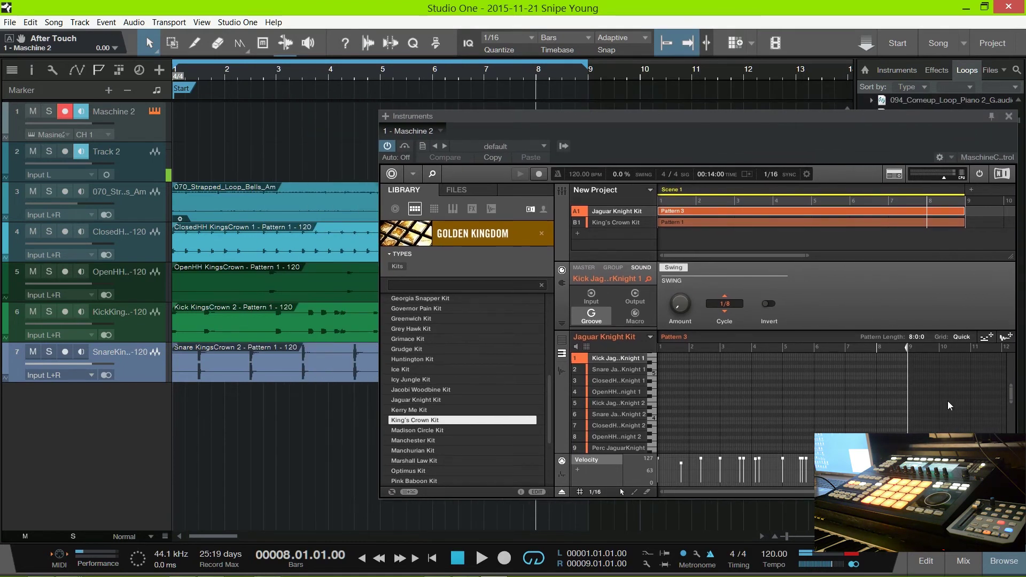
{"action": "left_click_drag", "start_coordinate": [657, 349], "coordinate": [193, 421]}
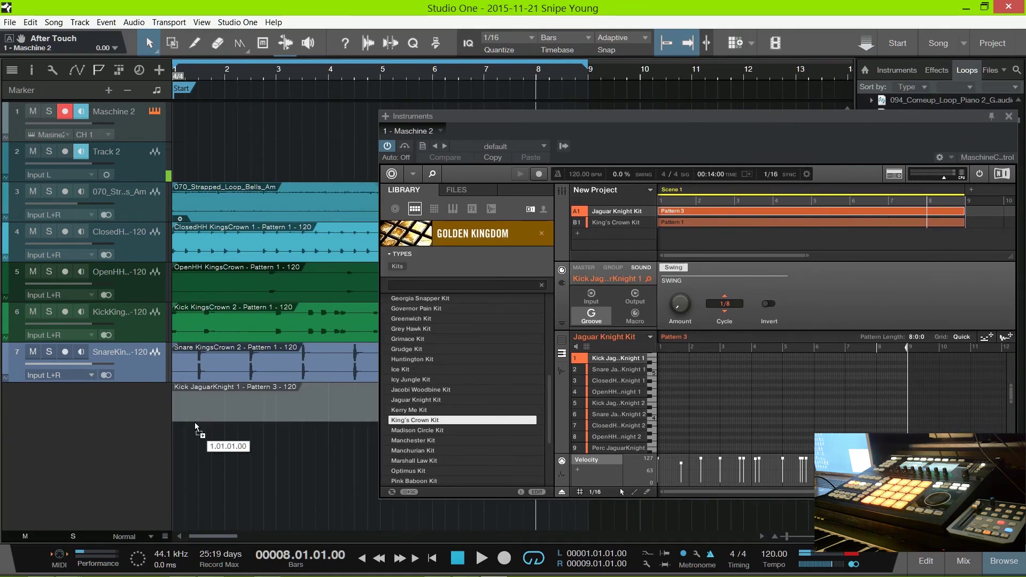
- Export the ClosedHH, OpenHH and Snare JaguarKnight 2 patterns as separate audio tracks
{"action": "left_click", "coordinate": [615, 373]}
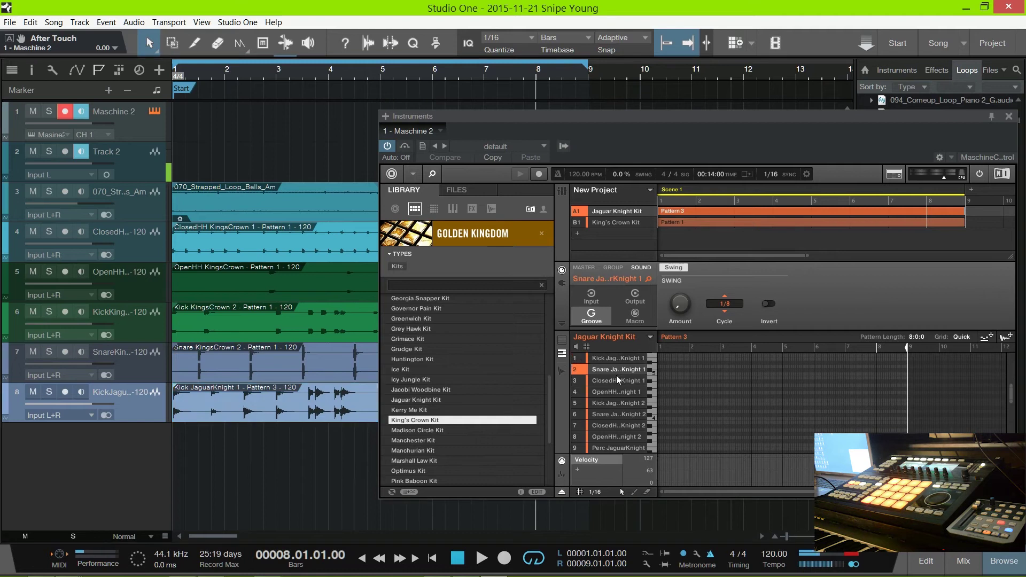
{"action": "left_click", "coordinate": [617, 376]}
{"action": "left_click", "coordinate": [619, 389]}
{"action": "left_click", "coordinate": [620, 382]}
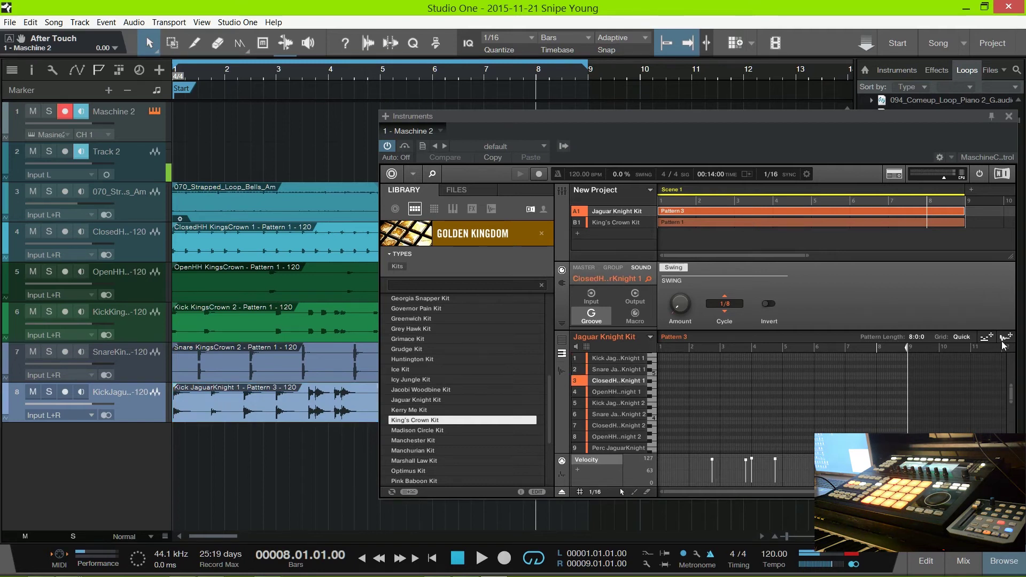
{"action": "left_click_drag", "start_coordinate": [1004, 346], "coordinate": [187, 479]}
{"action": "left_click", "coordinate": [618, 393]}
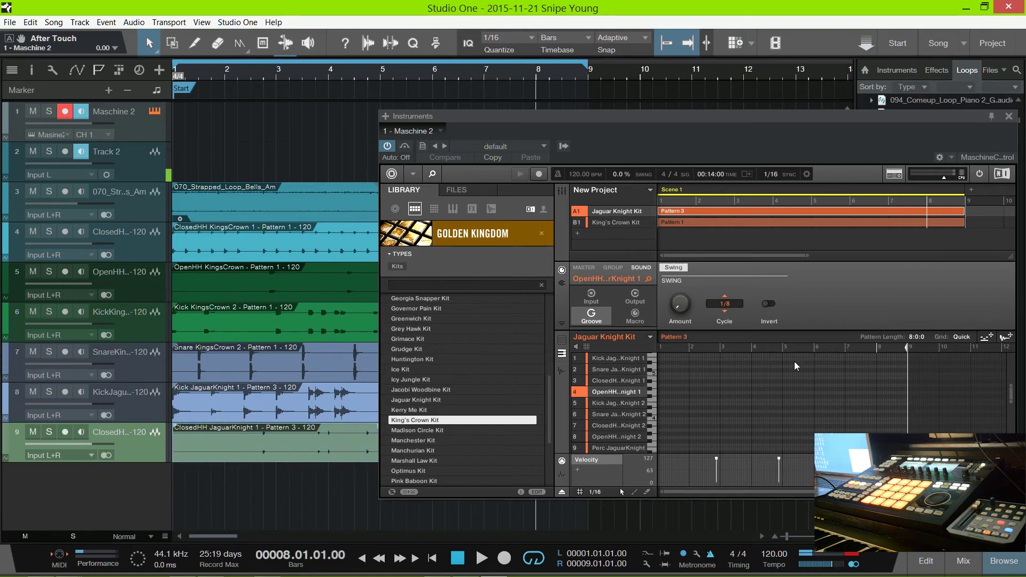
{"action": "left_click_drag", "start_coordinate": [1005, 340], "coordinate": [184, 481]}
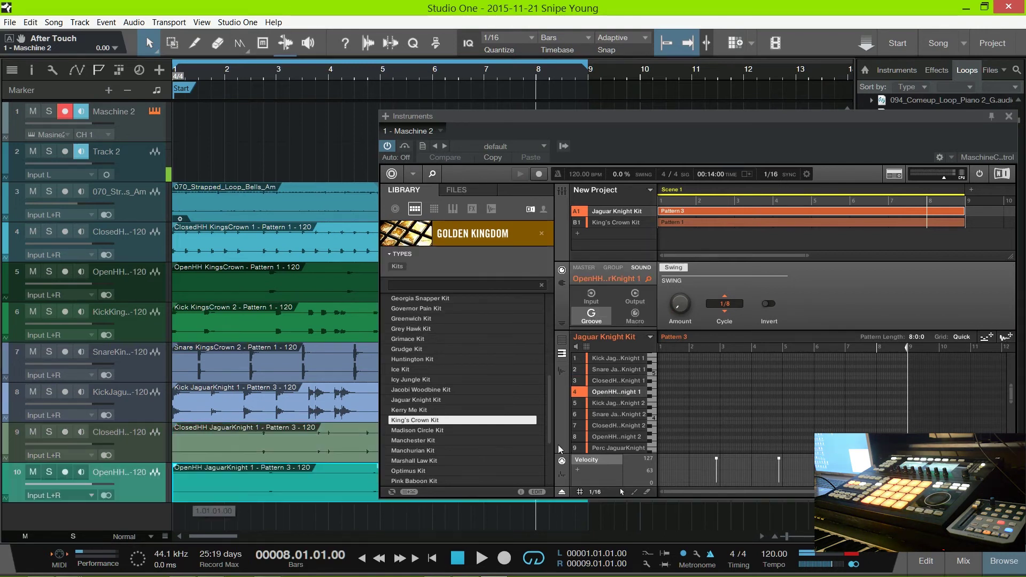
{"action": "left_click", "coordinate": [630, 404]}
{"action": "left_click", "coordinate": [627, 415]}
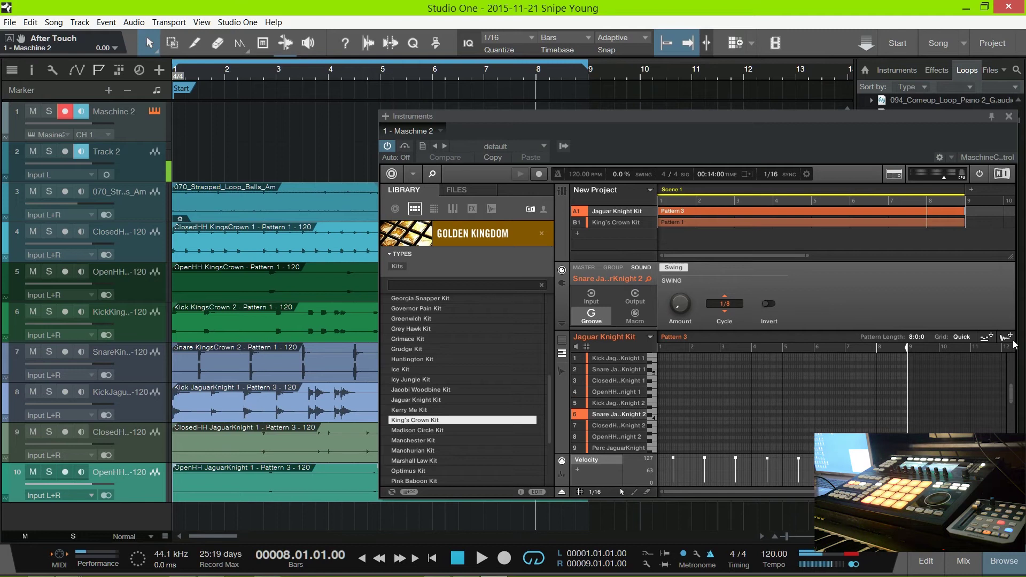
{"action": "left_click_drag", "start_coordinate": [1006, 337], "coordinate": [195, 519]}
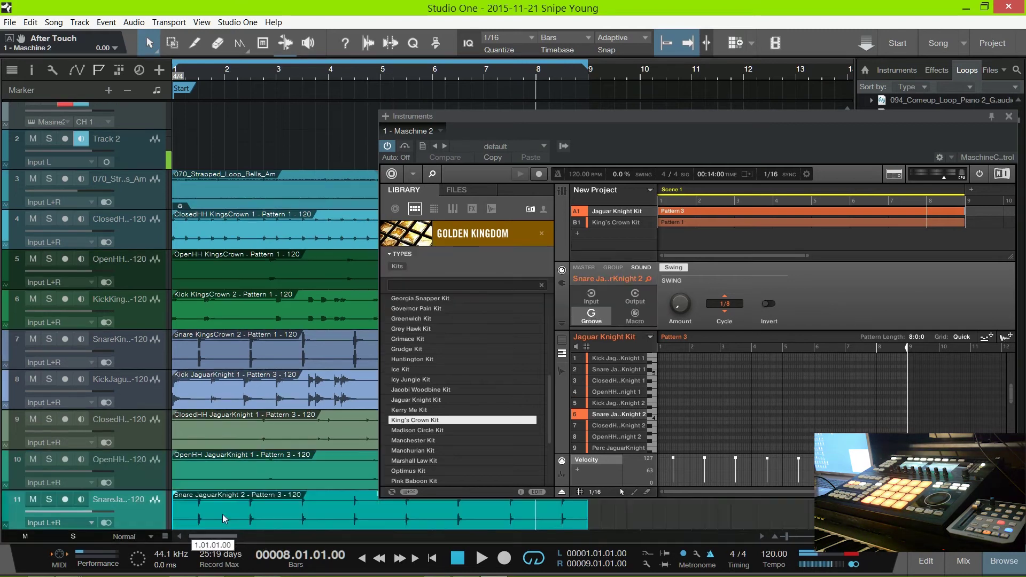
- Step down through the remaining kit sounds to select Stab JaguarKnight
{"action": "left_click", "coordinate": [634, 426]}
{"action": "scroll", "coordinate": [631, 428], "scroll_direction": "down", "scroll_amount": 1}
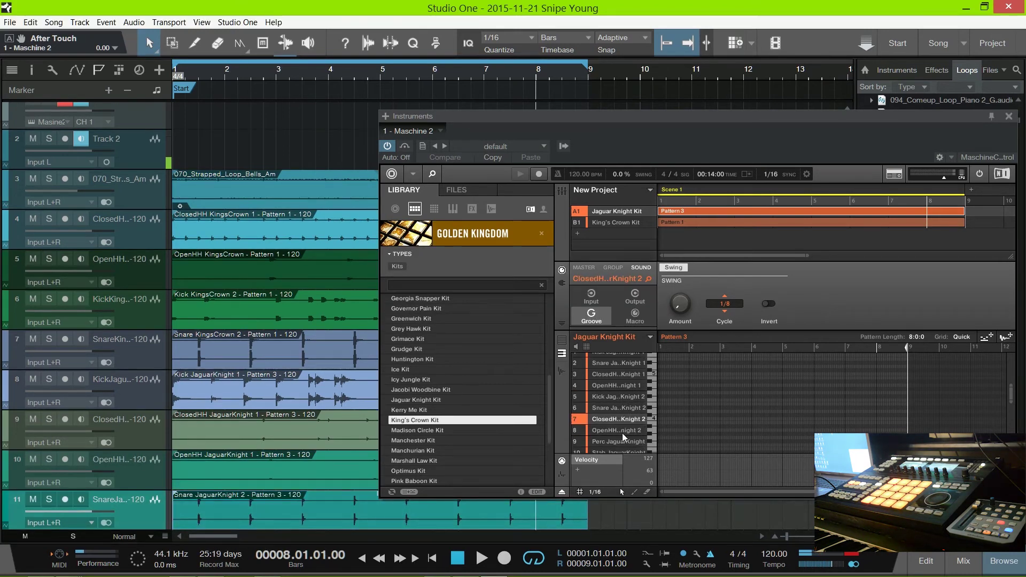
{"action": "left_click", "coordinate": [623, 432]}
{"action": "left_click", "coordinate": [624, 440]}
{"action": "scroll", "coordinate": [630, 447], "scroll_direction": "down", "scroll_amount": 2}
{"action": "left_click", "coordinate": [640, 434]}
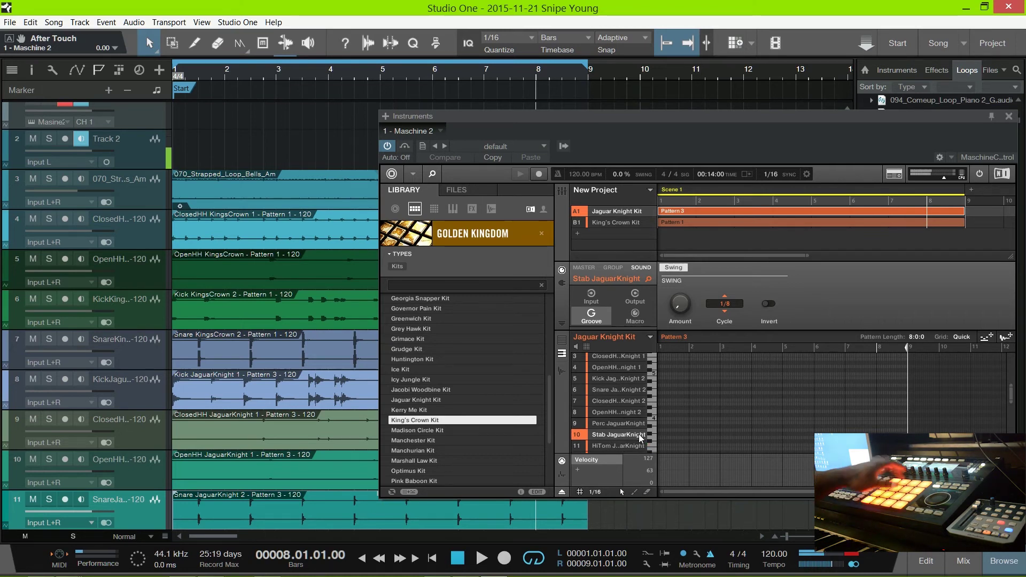
- Check the Jaguar Knight sounds' pattern events in group and keyboard views, then close Maschine
{"action": "left_click", "coordinate": [562, 340]}
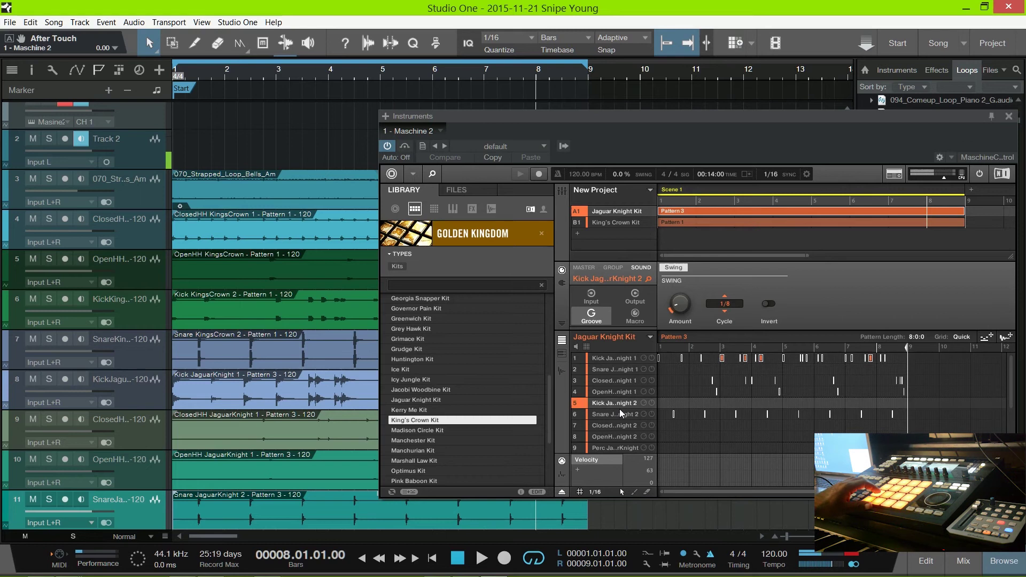
{"action": "left_click", "coordinate": [562, 354]}
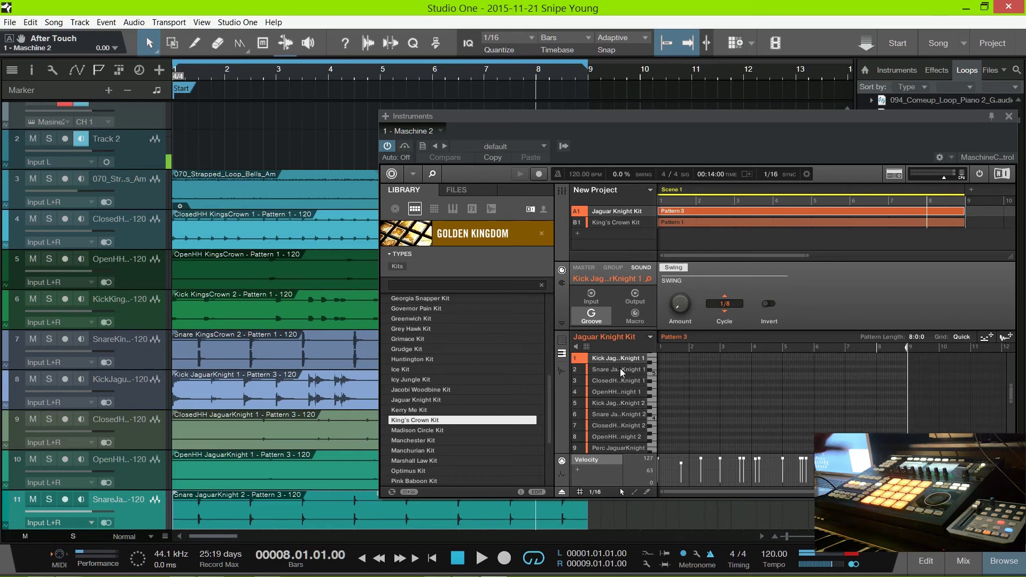
{"action": "left_click", "coordinate": [615, 428]}
{"action": "left_click", "coordinate": [613, 405]}
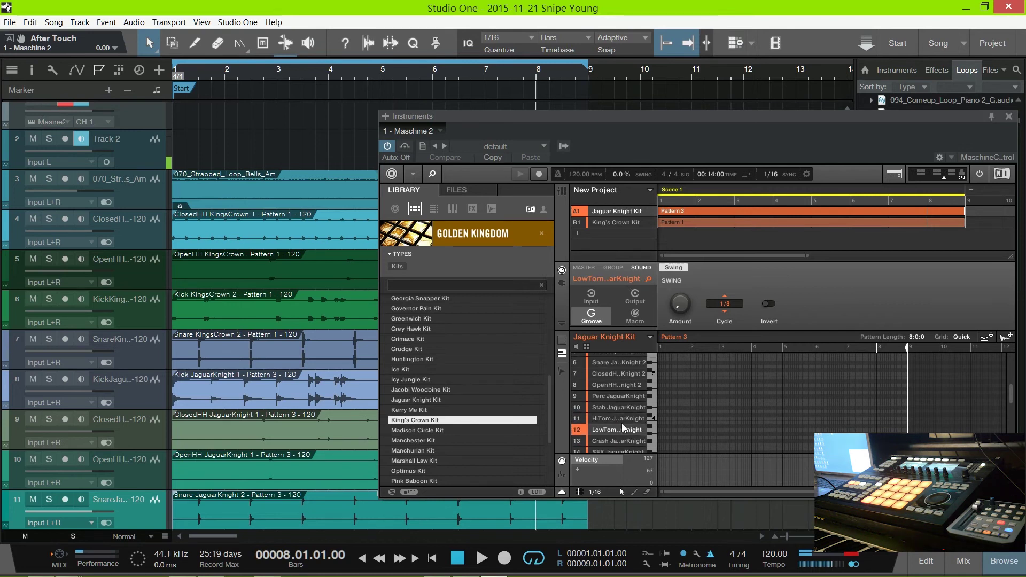
{"action": "left_click", "coordinate": [1009, 116]}
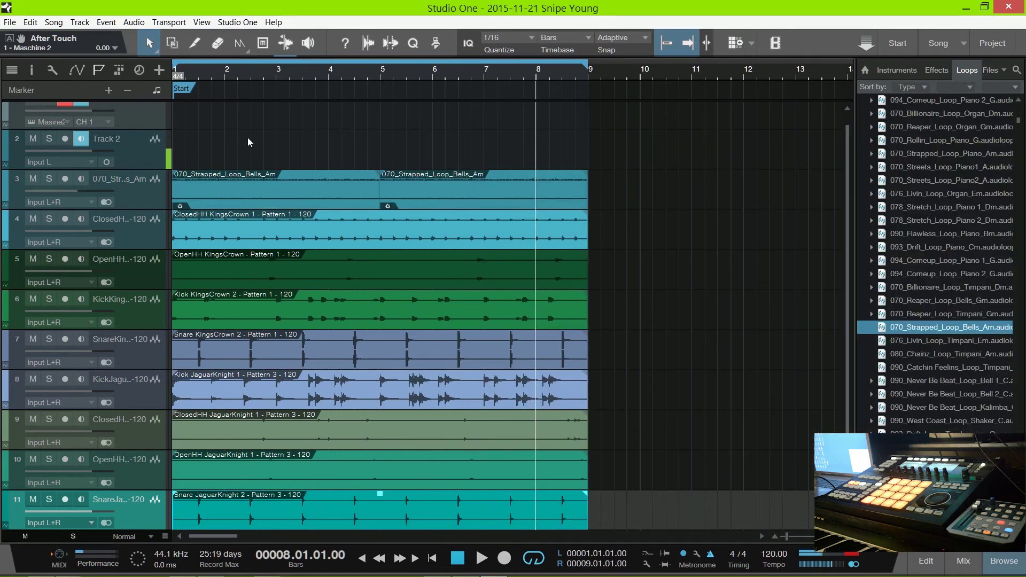
{"action": "scroll", "coordinate": [248, 137], "scroll_direction": "up", "scroll_amount": 1}
{"action": "left_click", "coordinate": [153, 135]}
{"action": "key", "text": "F3"}
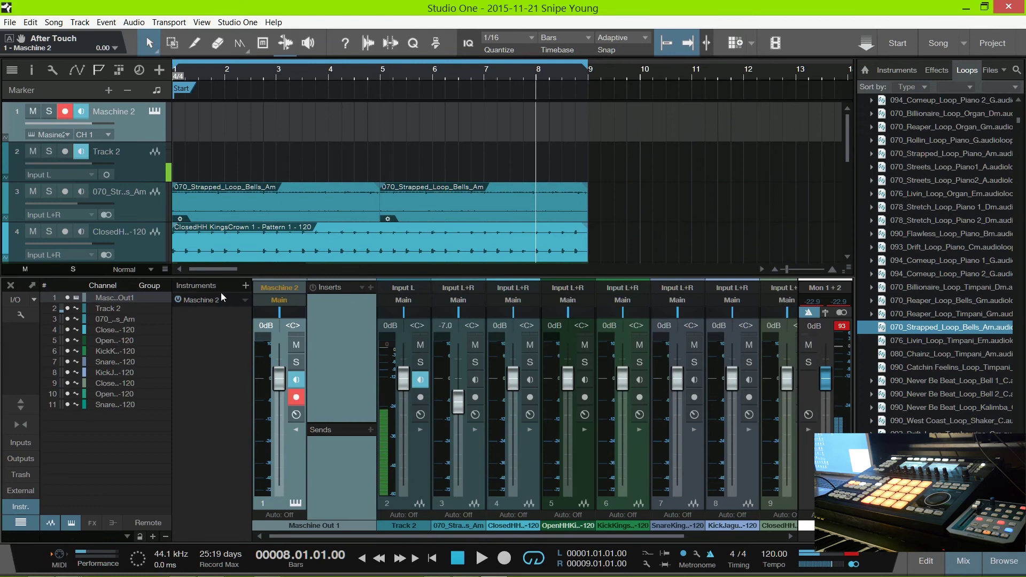
{"action": "scroll", "coordinate": [466, 182], "scroll_direction": "down", "scroll_amount": 6}
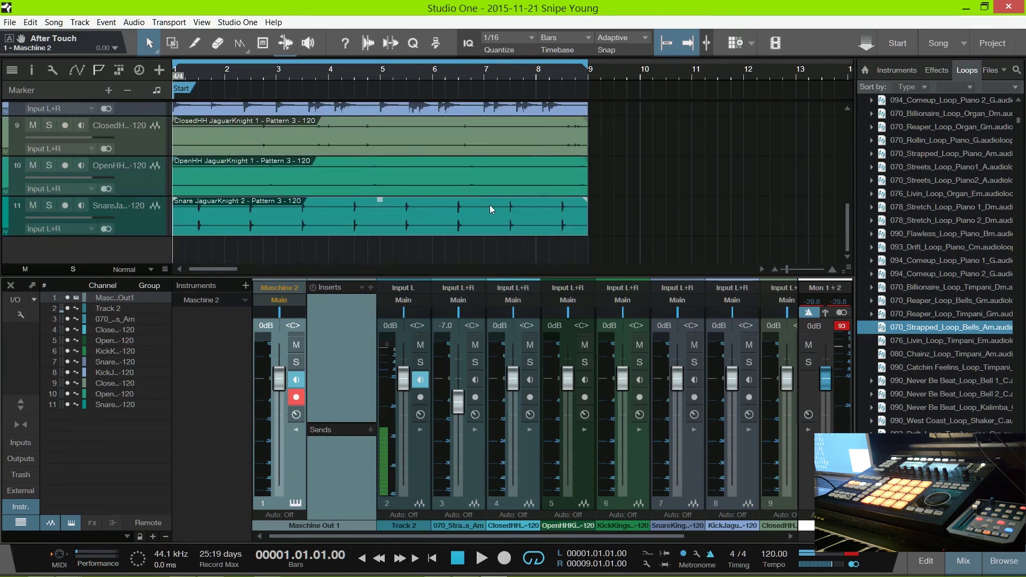
{"action": "key", "text": "space"}
{"action": "scroll", "coordinate": [413, 193], "scroll_direction": "up", "scroll_amount": 2}
{"action": "scroll", "coordinate": [406, 203], "scroll_direction": "down", "scroll_amount": 2}
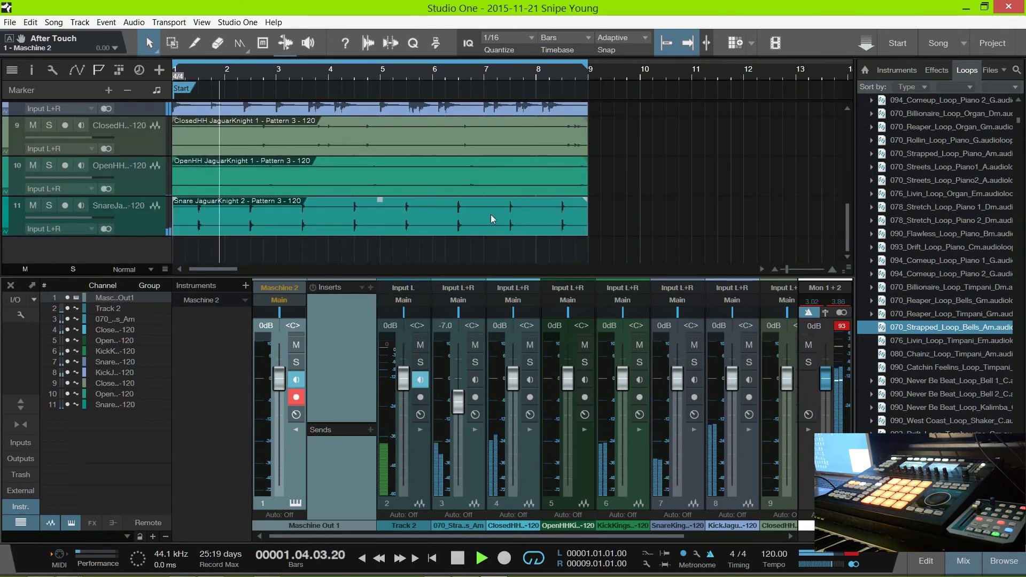
{"action": "scroll", "coordinate": [435, 217], "scroll_direction": "up", "scroll_amount": 8}
{"action": "scroll", "coordinate": [458, 216], "scroll_direction": "down", "scroll_amount": 2}
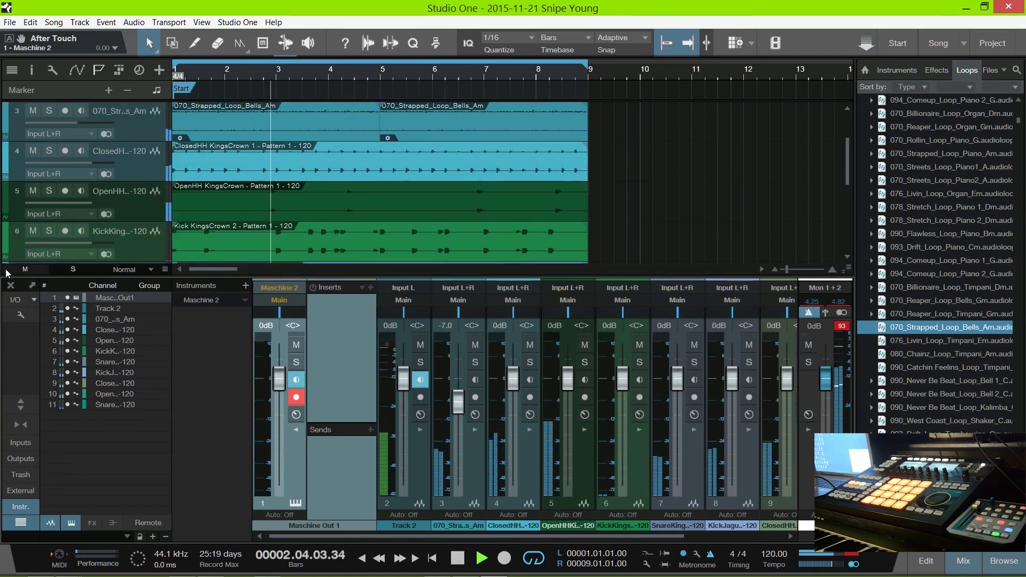
{"action": "key", "text": "F3"}
{"action": "scroll", "coordinate": [348, 229], "scroll_direction": "up", "scroll_amount": 2}
{"action": "left_click", "coordinate": [420, 239]}
- Select the KingsCrown drum events on tracks 4–7 and split them at bar 5
{"action": "key", "text": "space"}
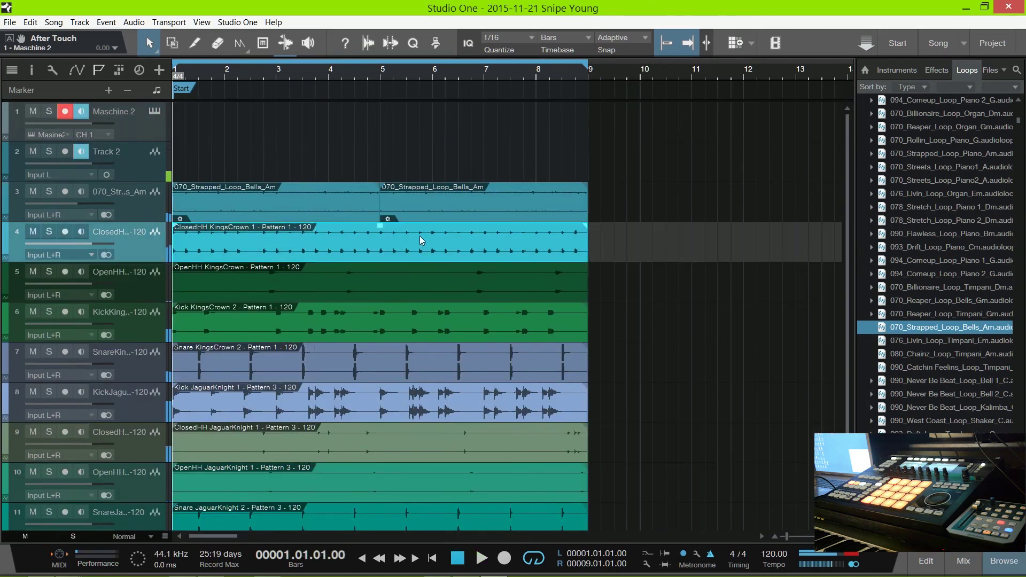
{"action": "scroll", "coordinate": [222, 231], "scroll_direction": "down", "scroll_amount": 1}
{"action": "left_click", "coordinate": [350, 248], "text": "shift"}
{"action": "left_click", "coordinate": [344, 283], "text": "shift"}
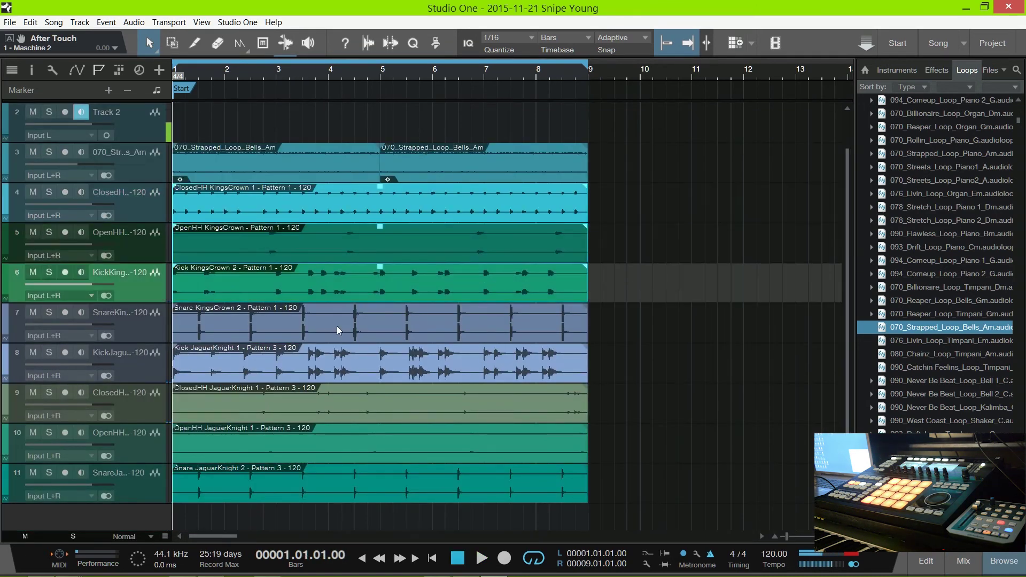
{"action": "left_click", "coordinate": [338, 338], "text": "shift"}
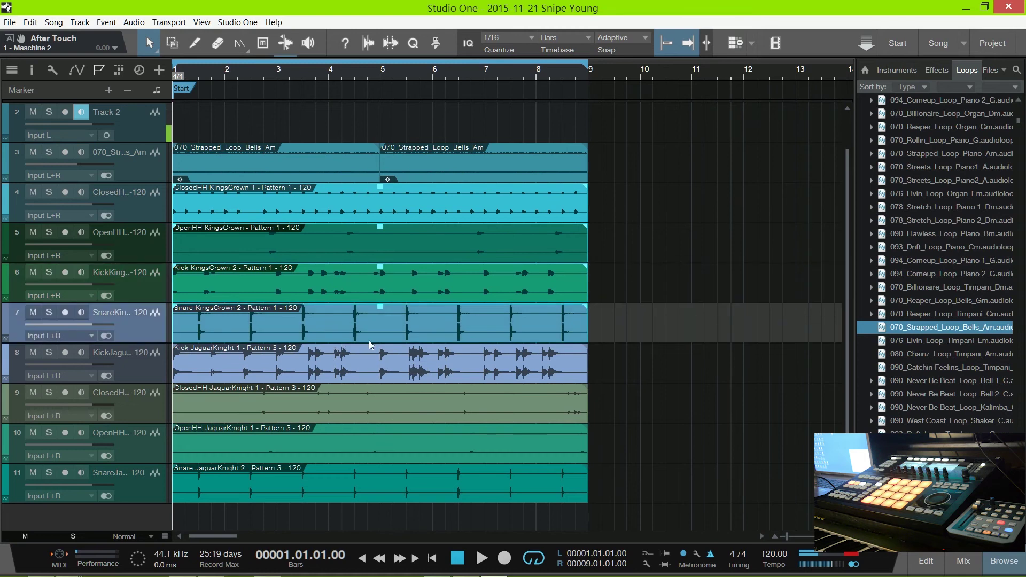
{"action": "left_click", "coordinate": [378, 76]}
{"action": "key", "text": "alt+x"}
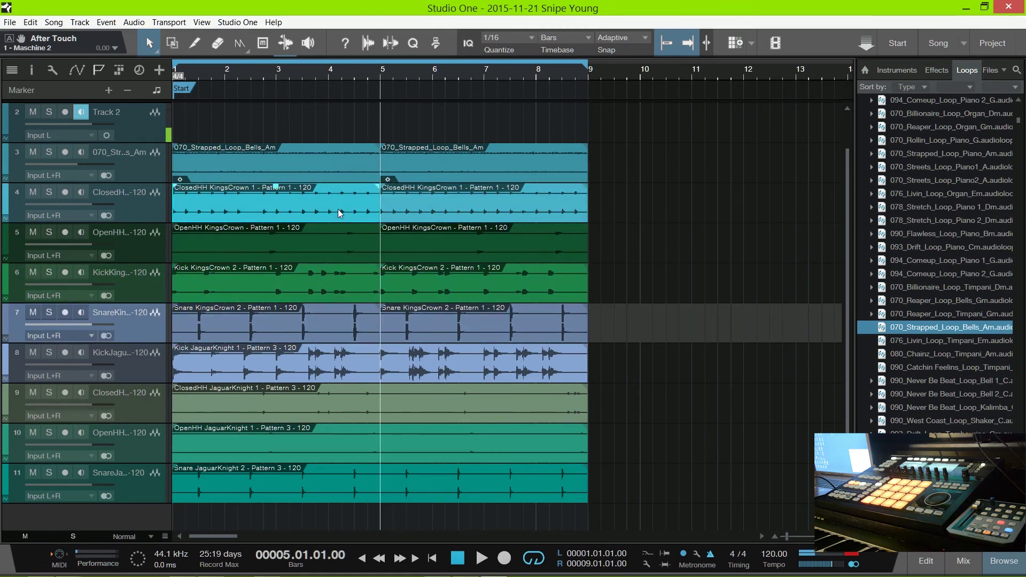
- Mute the first halves of the four KingsCrown events and play from the song start
{"action": "left_click", "coordinate": [321, 206]}
{"action": "left_click", "coordinate": [318, 246], "text": "shift"}
{"action": "left_click", "coordinate": [313, 286], "text": "shift"}
{"action": "left_click", "coordinate": [323, 330], "text": "shift"}
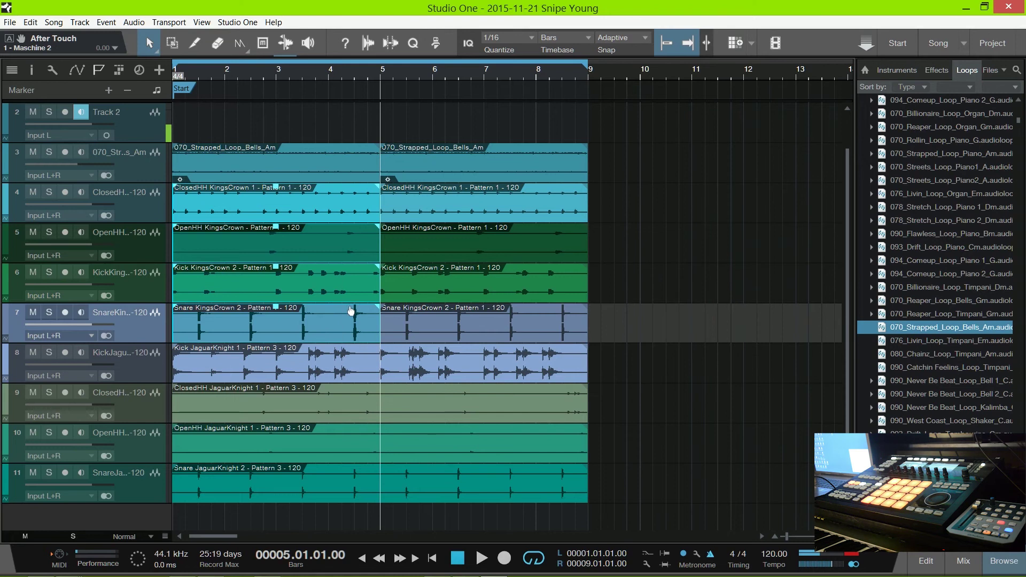
{"action": "key", "text": "shift+m"}
{"action": "key", "text": "Home"}
{"action": "key", "text": "space"}
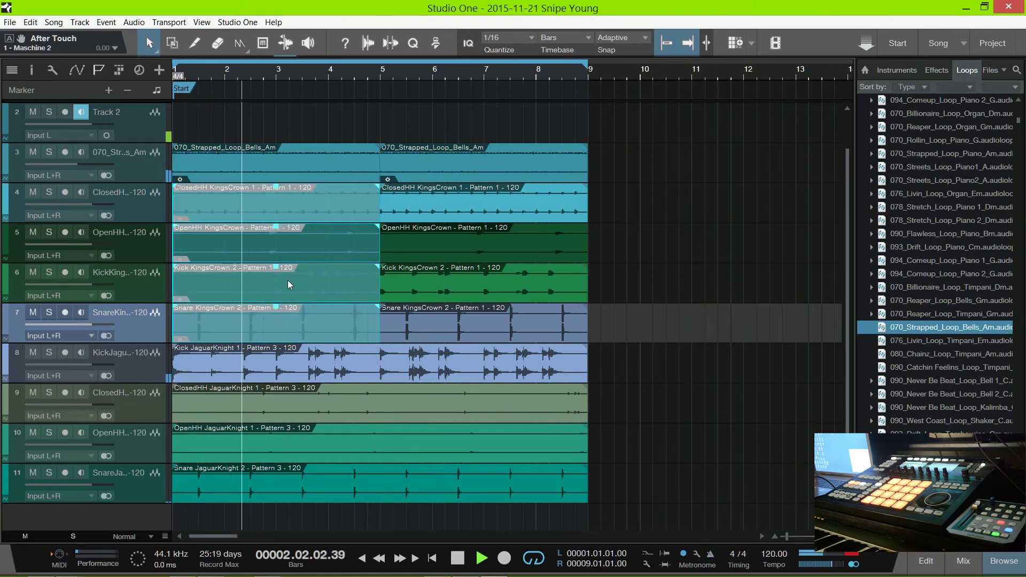
- Toggle the bells loop track's mute, stop playback, and select both bells loop events
{"action": "left_click", "coordinate": [132, 370]}
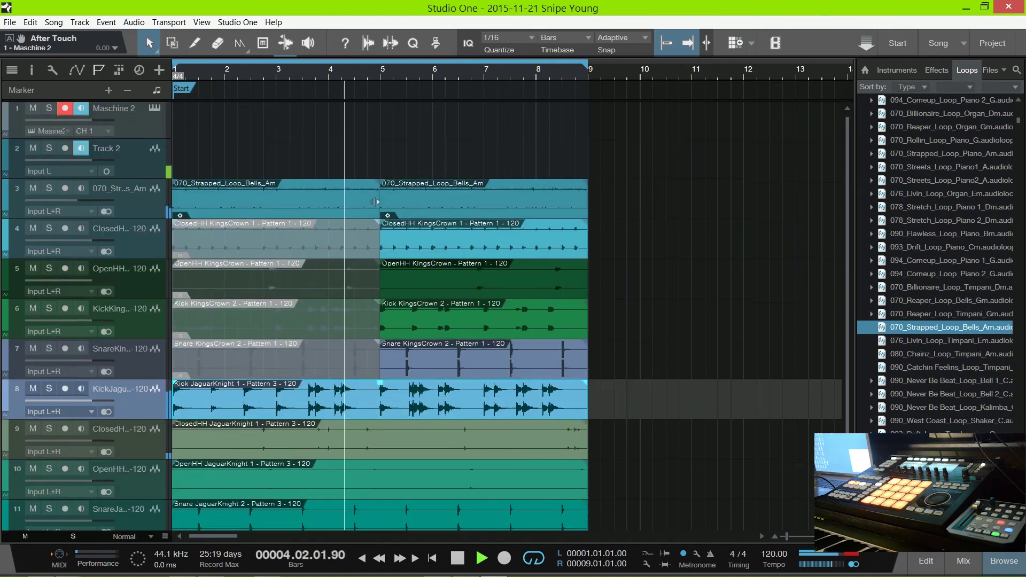
{"action": "scroll", "coordinate": [80, 241], "scroll_direction": "up", "scroll_amount": 1}
{"action": "left_click", "coordinate": [33, 192]}
{"action": "left_click", "coordinate": [33, 192]}
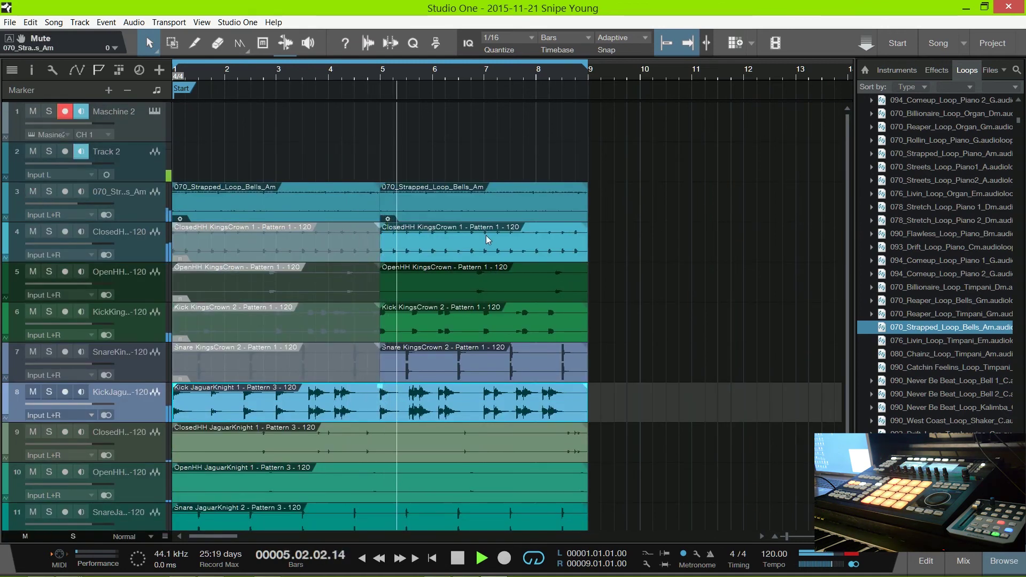
{"action": "scroll", "coordinate": [612, 269], "scroll_direction": "down", "scroll_amount": 1}
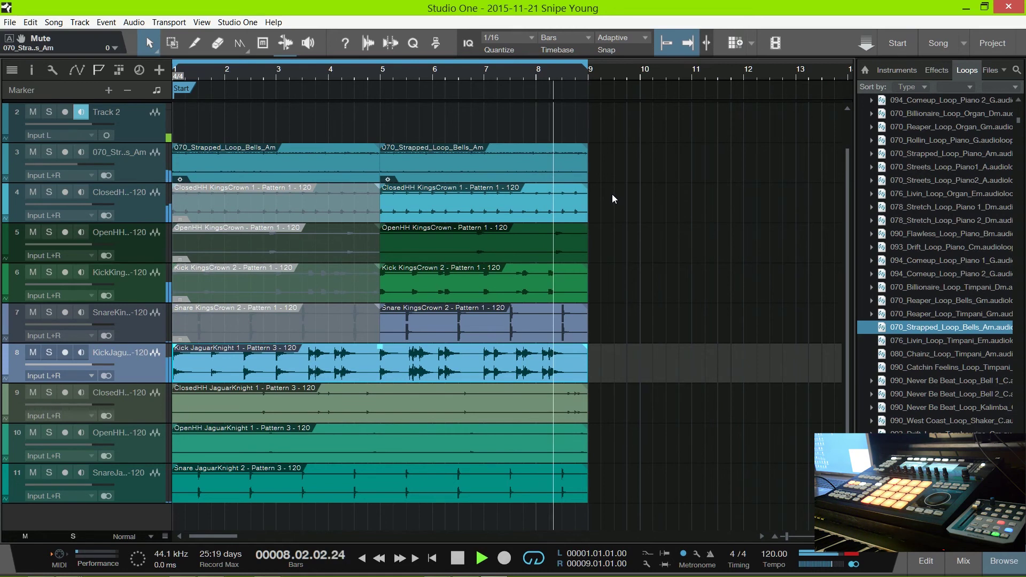
{"action": "key", "text": "space"}
{"action": "left_click", "coordinate": [293, 160]}
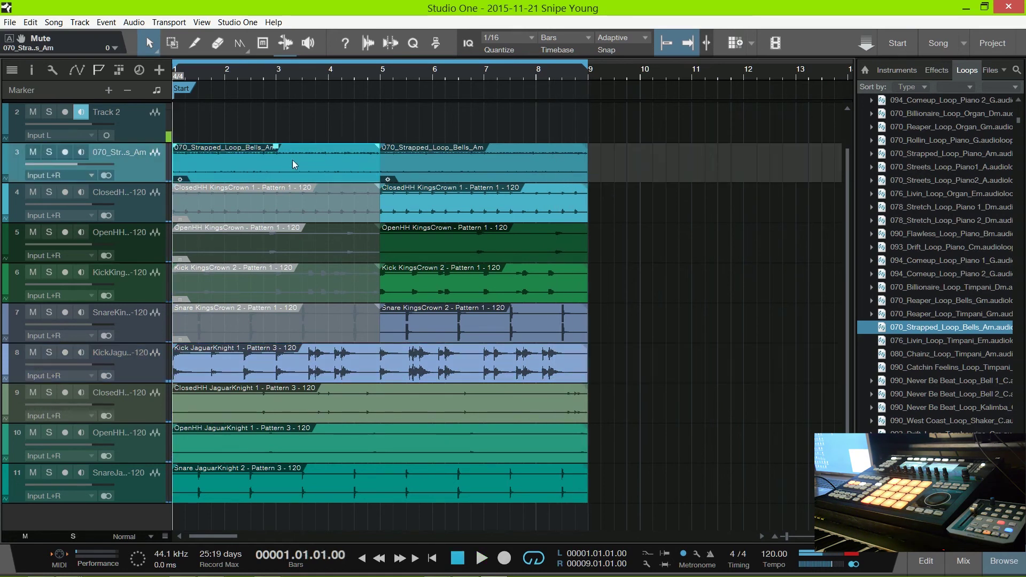
{"action": "left_click", "coordinate": [453, 168]}
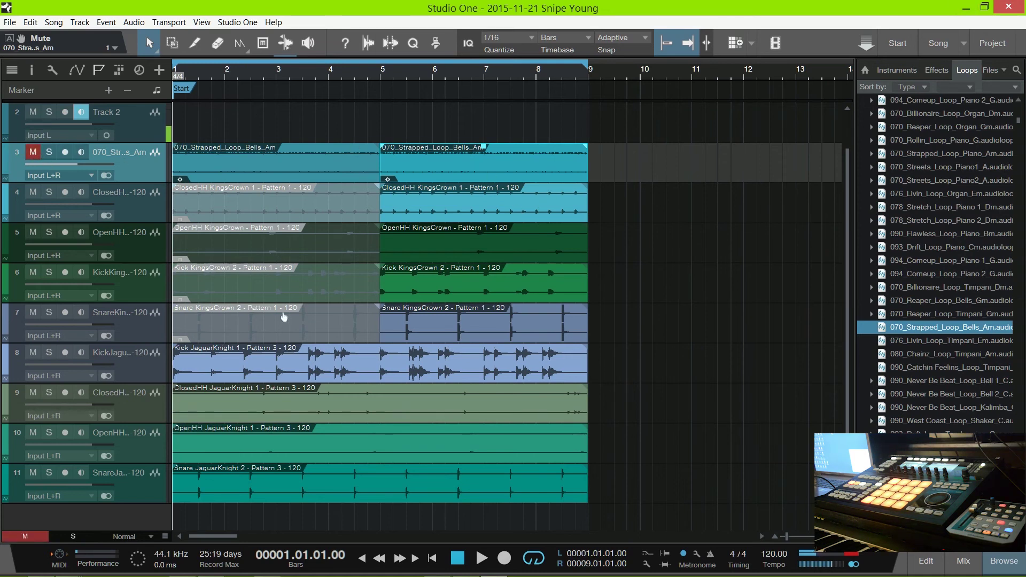
- Insert Pro EQ on the Kick JaguarKnight channel and enable its low cut band
{"action": "left_click", "coordinate": [126, 380]}
{"action": "key", "text": "F3"}
{"action": "key", "text": "space"}
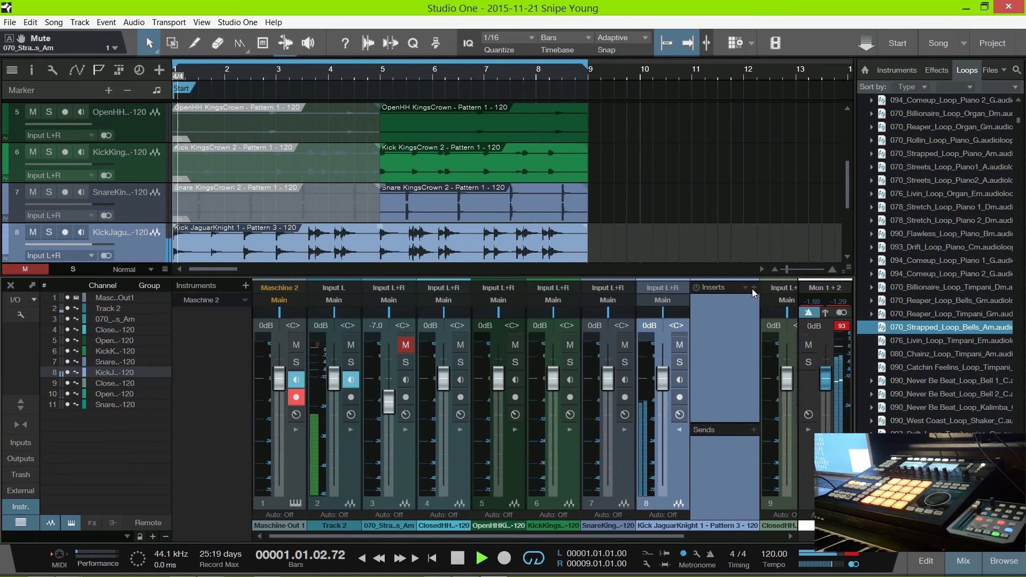
{"action": "right_click", "coordinate": [793, 382]}
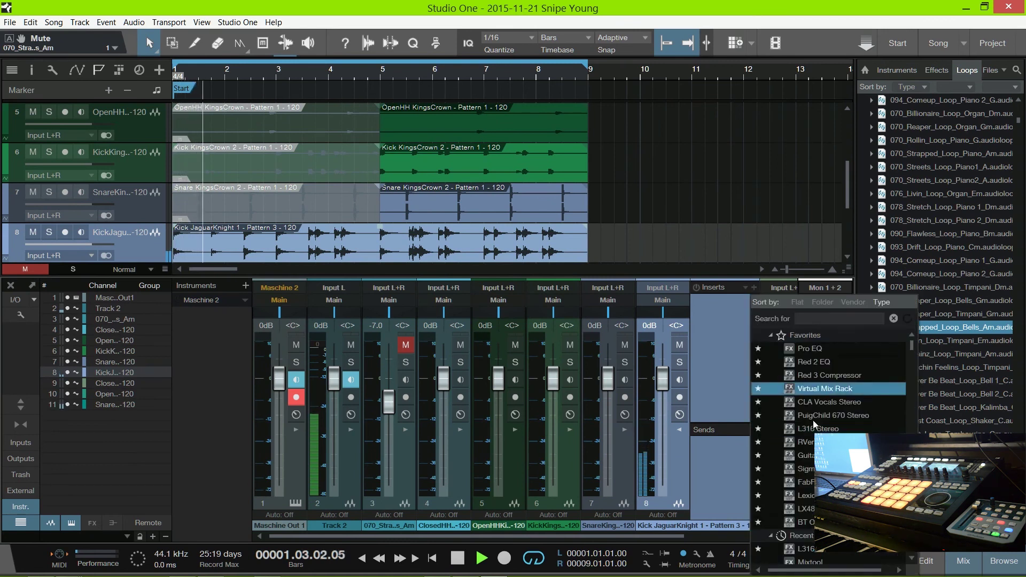
{"action": "left_click", "coordinate": [834, 362]}
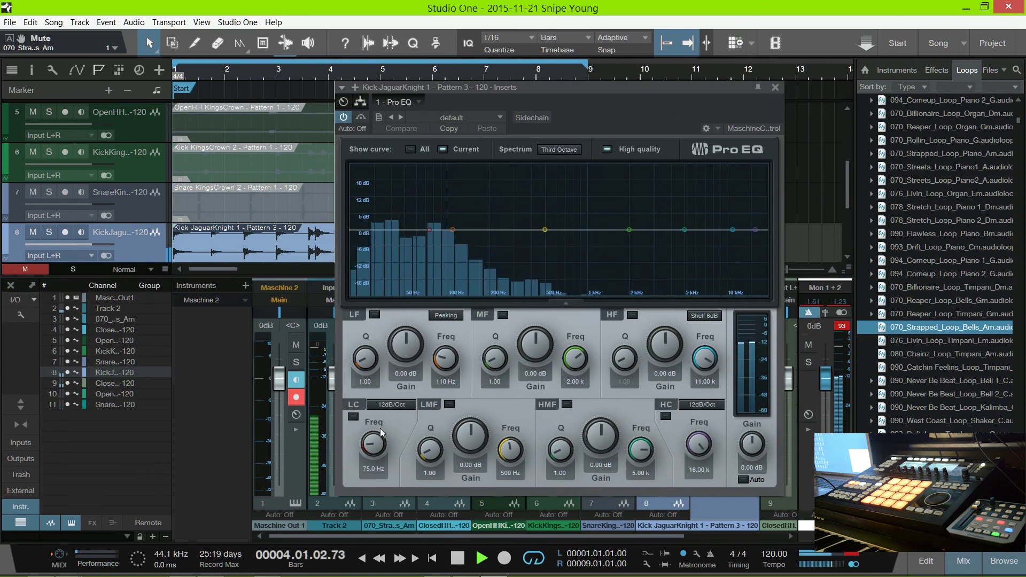
{"action": "left_click", "coordinate": [354, 416]}
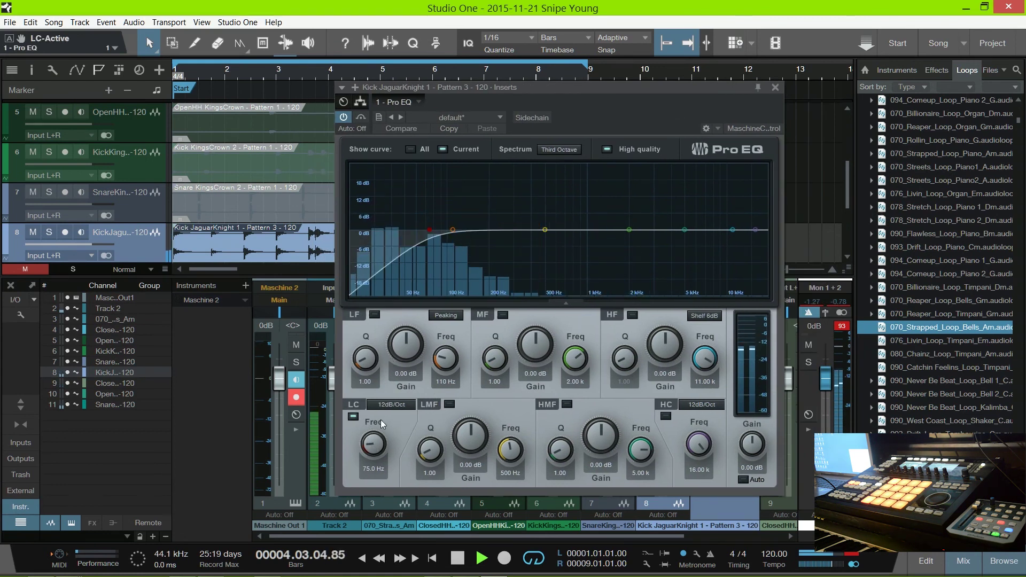
{"action": "left_click_drag", "start_coordinate": [377, 443], "coordinate": [377, 399]}
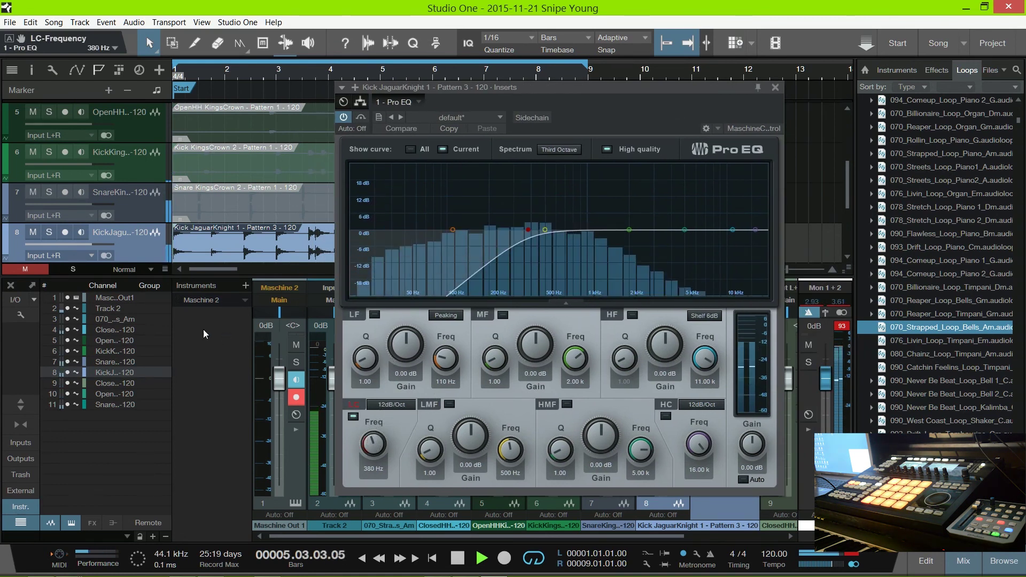
- Solo the kick and set a 24 dB/Oct low cut at 140 Hz, then unsolo
{"action": "left_click", "coordinate": [53, 234]}
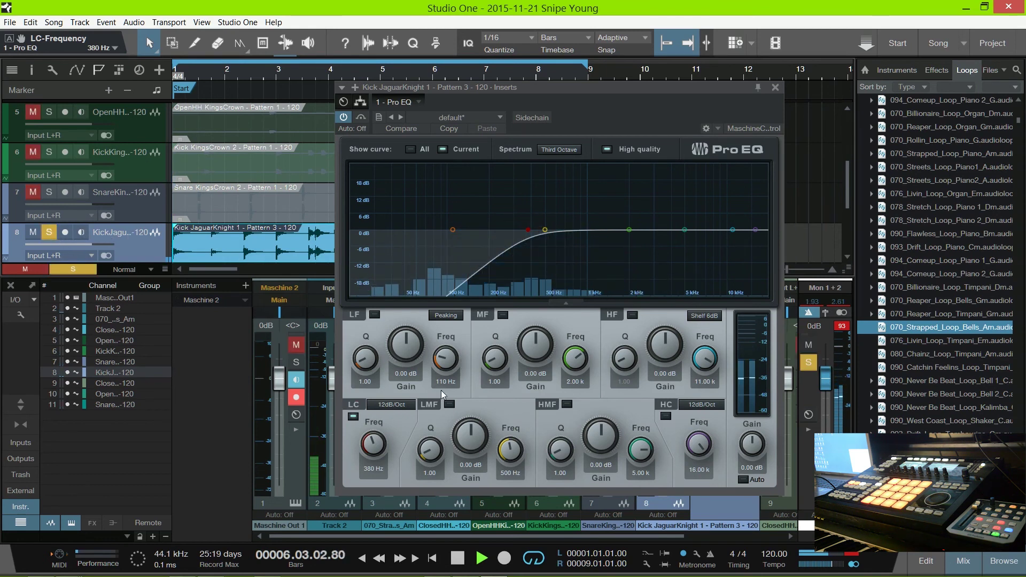
{"action": "left_click", "coordinate": [391, 405]}
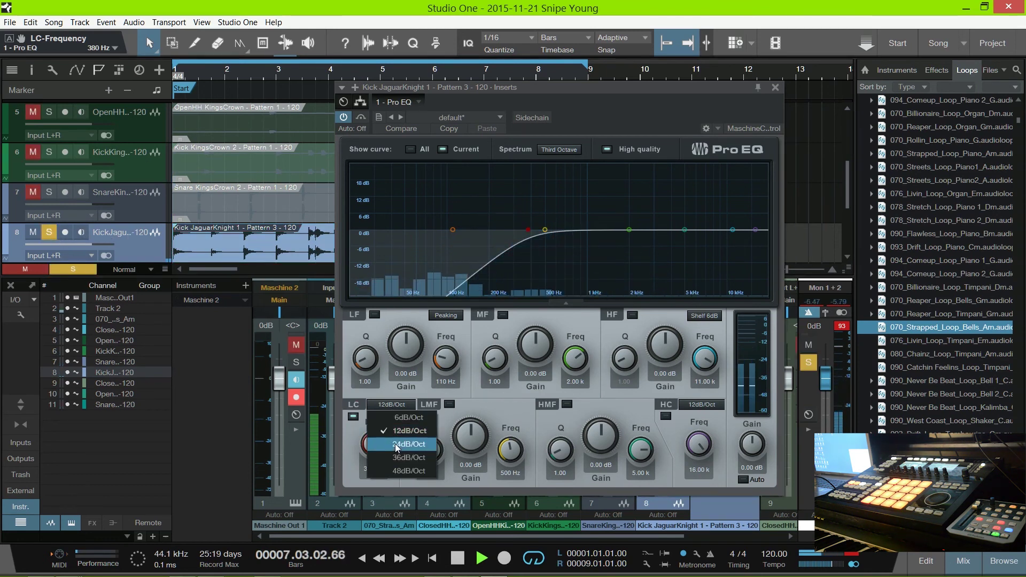
{"action": "left_click", "coordinate": [396, 444]}
{"action": "scroll", "coordinate": [376, 444], "scroll_direction": "down", "scroll_amount": 3}
{"action": "scroll", "coordinate": [377, 444], "scroll_direction": "down", "scroll_amount": 3}
{"action": "left_click", "coordinate": [48, 232]}
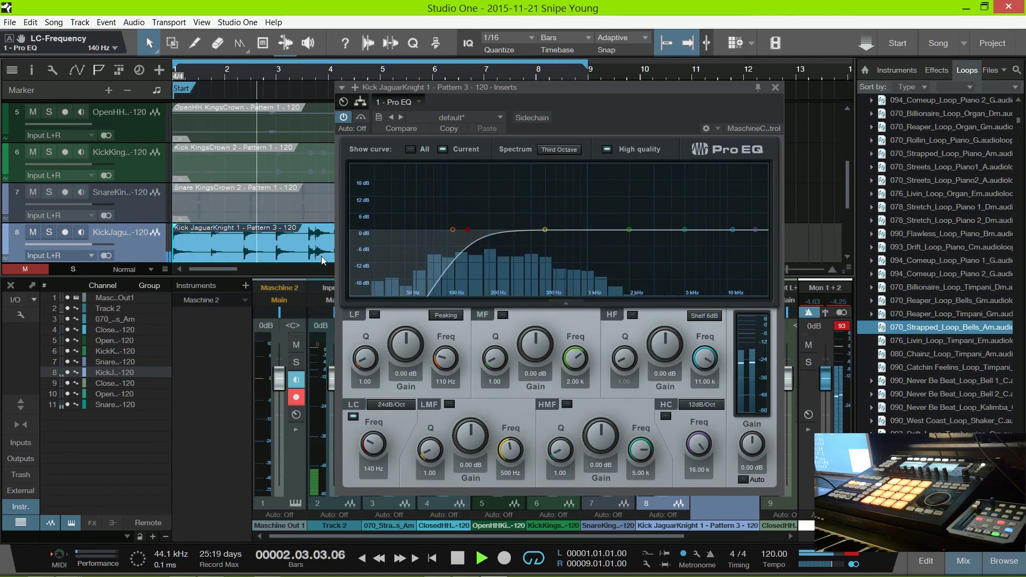
{"action": "scroll", "coordinate": [323, 261], "scroll_direction": "down", "scroll_amount": 1}
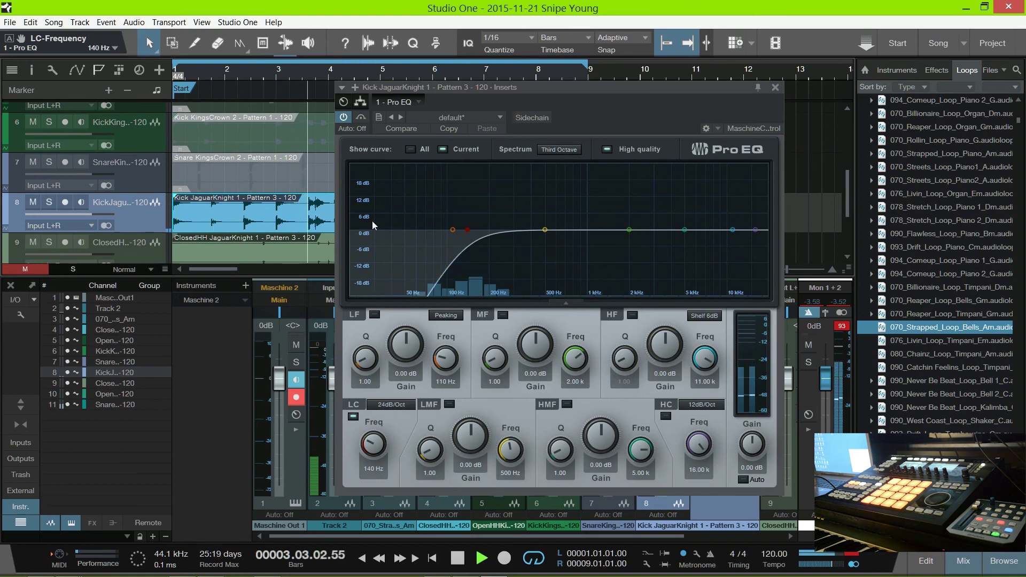
{"action": "key", "text": "space"}
- Close the kick's Pro EQ window and remove the EQ insert from the channel
{"action": "left_click", "coordinate": [776, 87]}
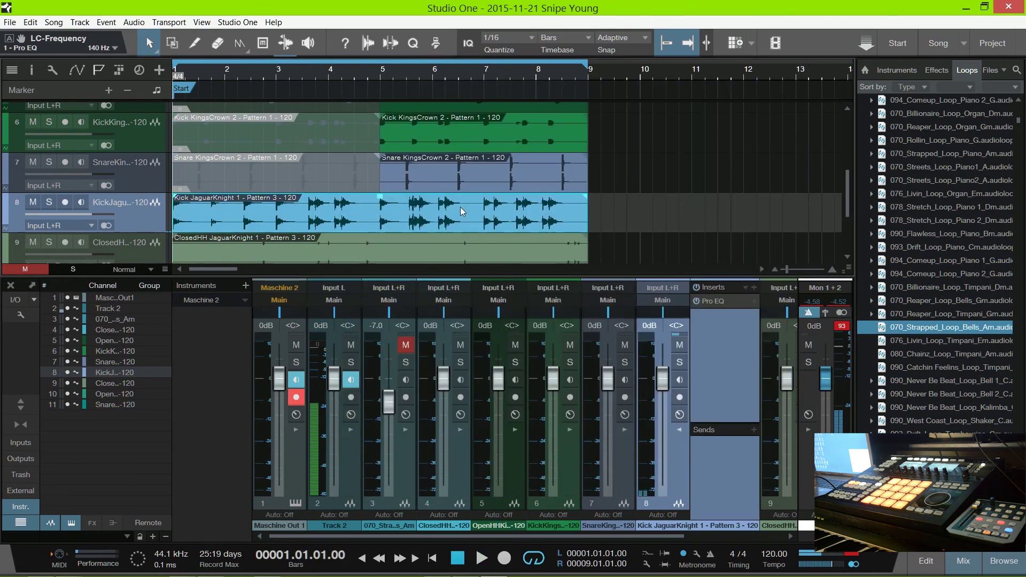
{"action": "right_click", "coordinate": [754, 301]}
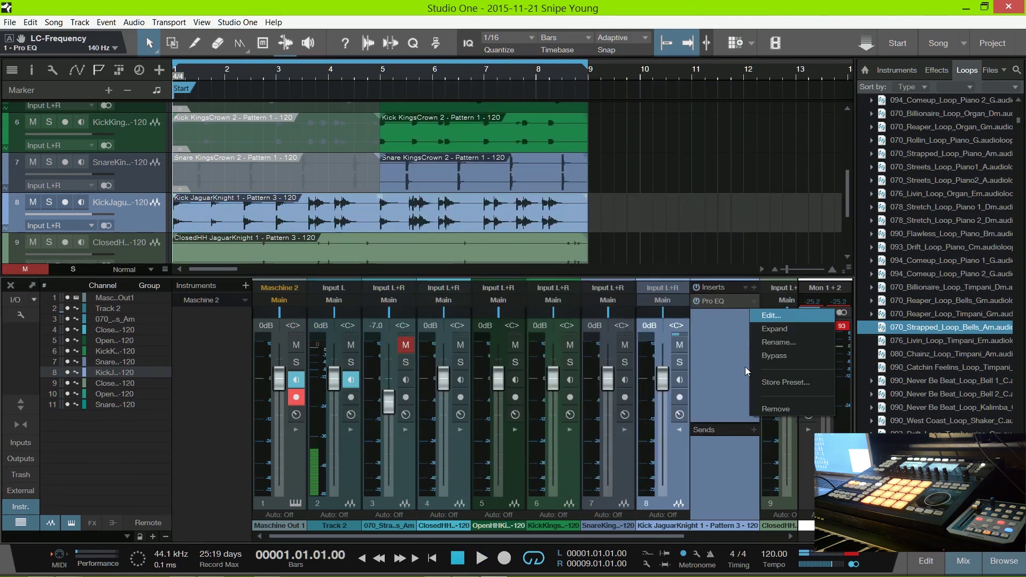
{"action": "left_click", "coordinate": [791, 416]}
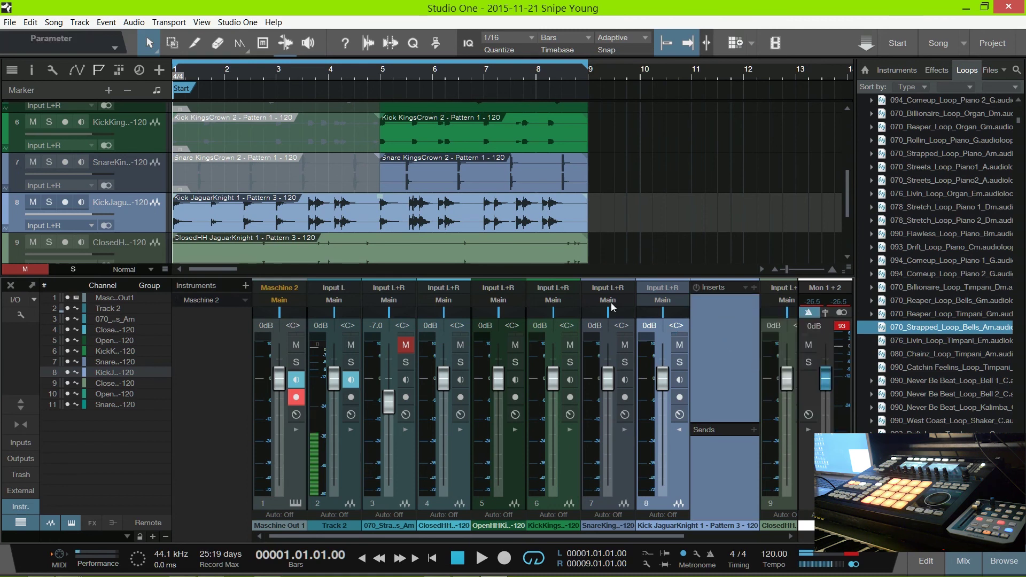
{"action": "key", "text": "space"}
{"action": "scroll", "coordinate": [290, 200], "scroll_direction": "down", "scroll_amount": 2}
{"action": "key", "text": "space"}
{"action": "scroll", "coordinate": [320, 187], "scroll_direction": "up", "scroll_amount": 2}
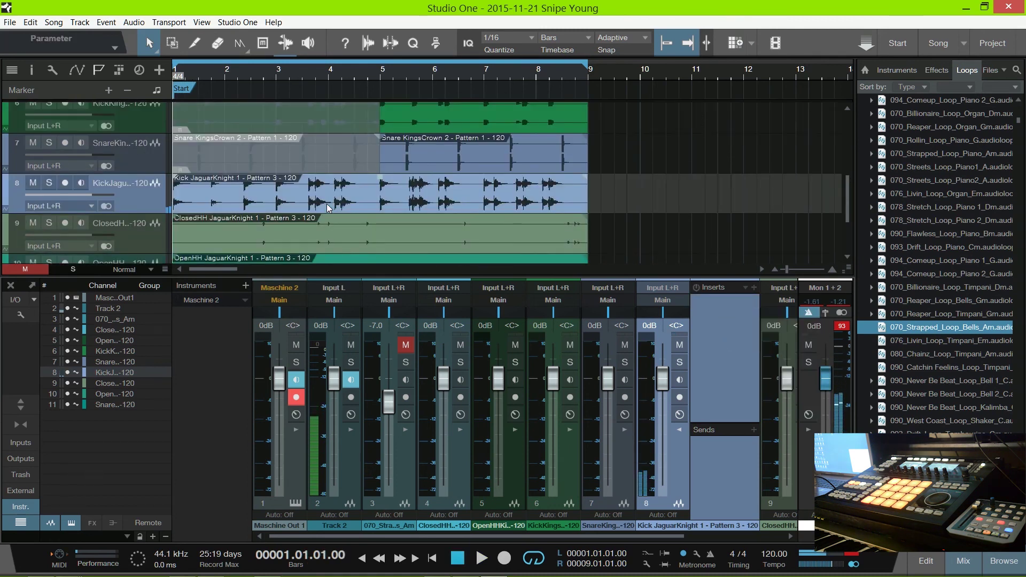
{"action": "scroll", "coordinate": [321, 187], "scroll_direction": "down", "scroll_amount": 1}
- Switch the Kick JaguarKnight track to Input L
{"action": "left_click", "coordinate": [92, 174]}
{"action": "left_click", "coordinate": [105, 178]}
{"action": "key", "text": "space"}
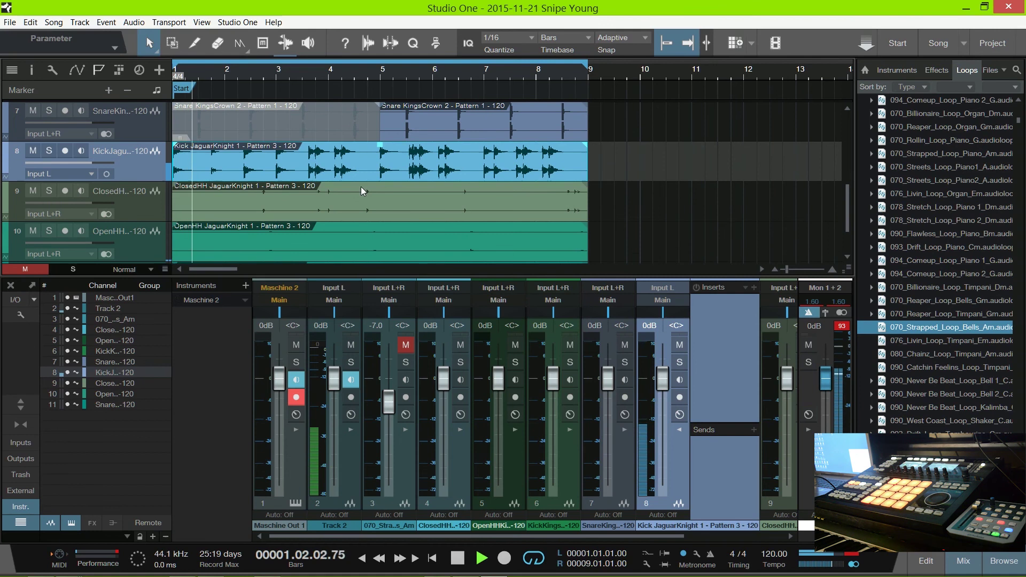
{"action": "key", "text": "space"}
{"action": "scroll", "coordinate": [303, 193], "scroll_direction": "down", "scroll_amount": 1}
{"action": "scroll", "coordinate": [303, 194], "scroll_direction": "down", "scroll_amount": 1}
- Switch the JaguarKnight snare track to Input L and lower its volume to -5.3 dB
{"action": "left_click", "coordinate": [92, 227]}
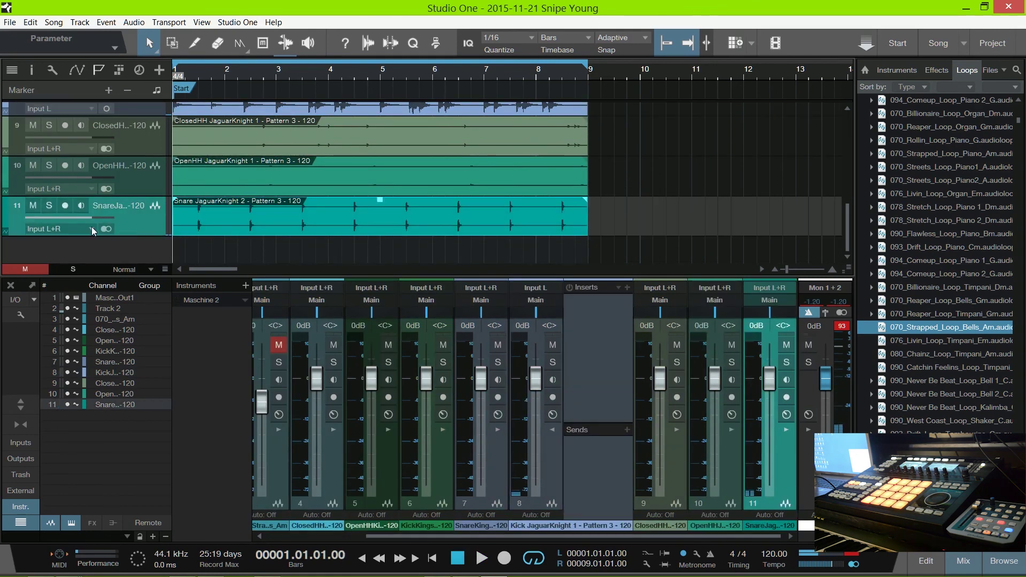
{"action": "left_click", "coordinate": [107, 228]}
{"action": "key", "text": "space"}
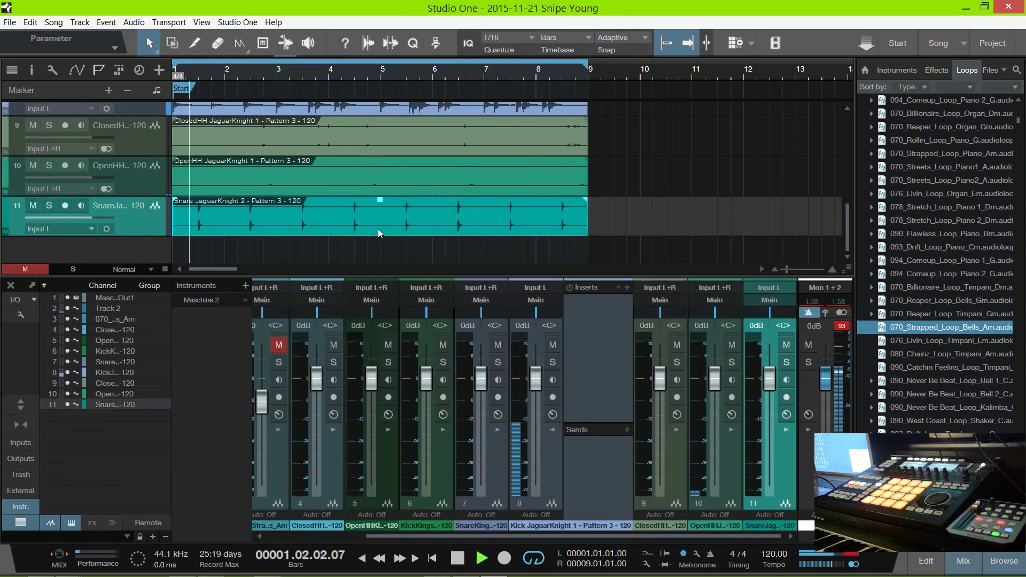
{"action": "key", "text": "space"}
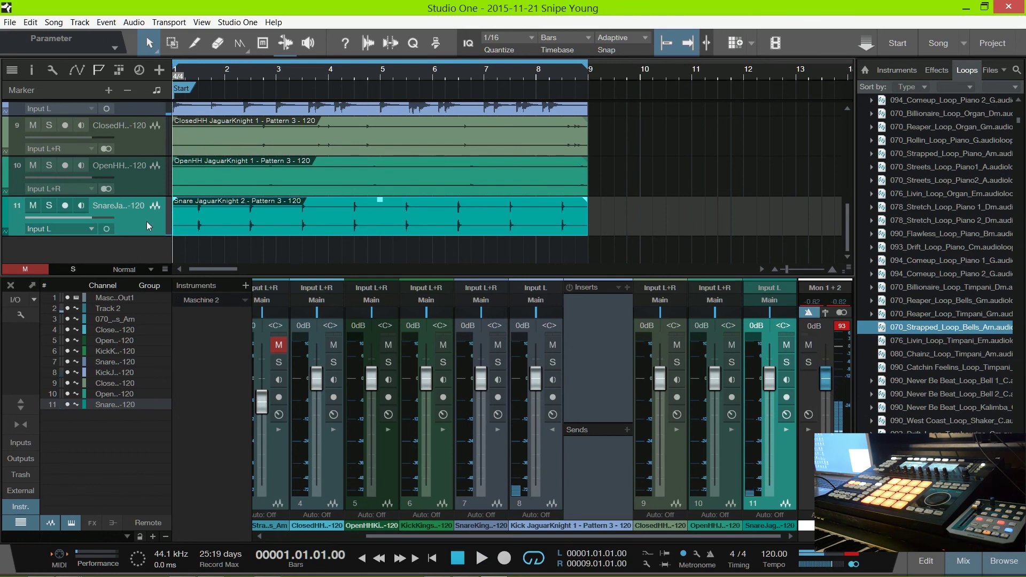
{"action": "mouse_move", "coordinate": [90, 221]}
{"action": "left_mouse_down"}
{"action": "mouse_move", "coordinate": [112, 221]}
{"action": "mouse_move", "coordinate": [77, 219]}
{"action": "left_mouse_up"}
{"action": "key", "text": "space"}
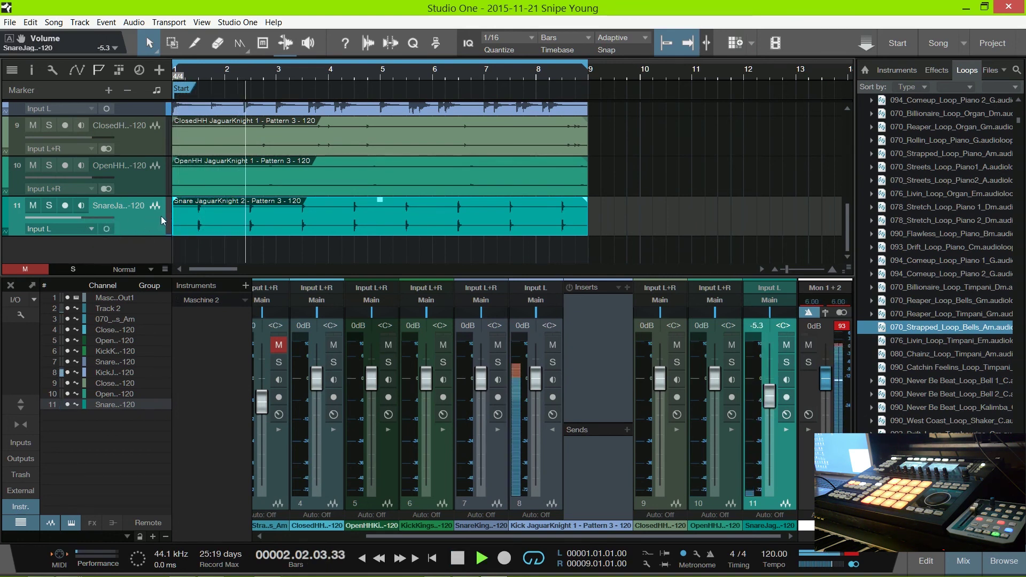
- Restart playback from near bar 4
{"action": "key", "text": "space"}
{"action": "scroll", "coordinate": [381, 219], "scroll_direction": "up", "scroll_amount": 5}
{"action": "left_click", "coordinate": [363, 89]}
{"action": "key", "text": "space"}
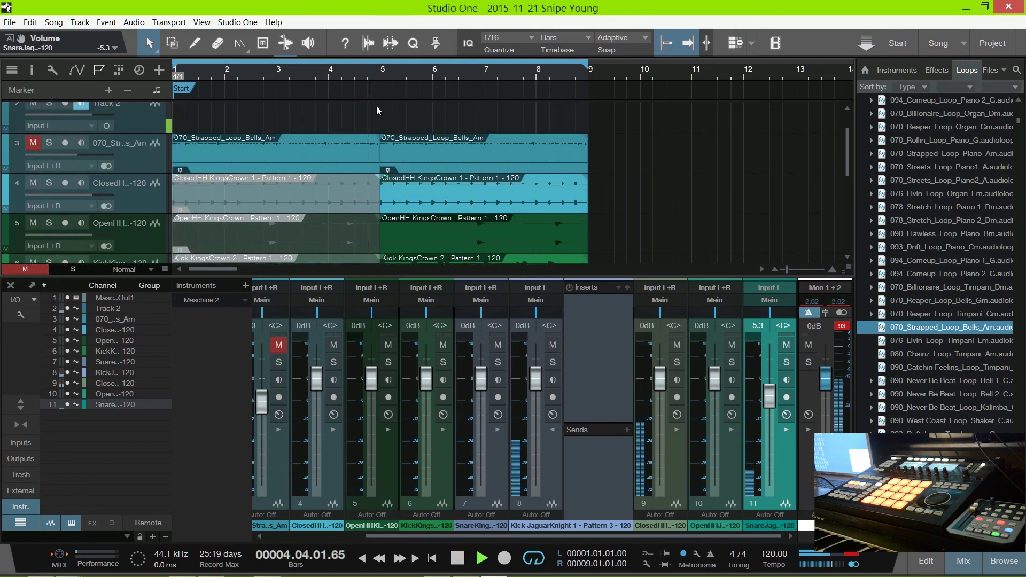
{"action": "scroll", "coordinate": [287, 193], "scroll_direction": "down", "scroll_amount": 1}
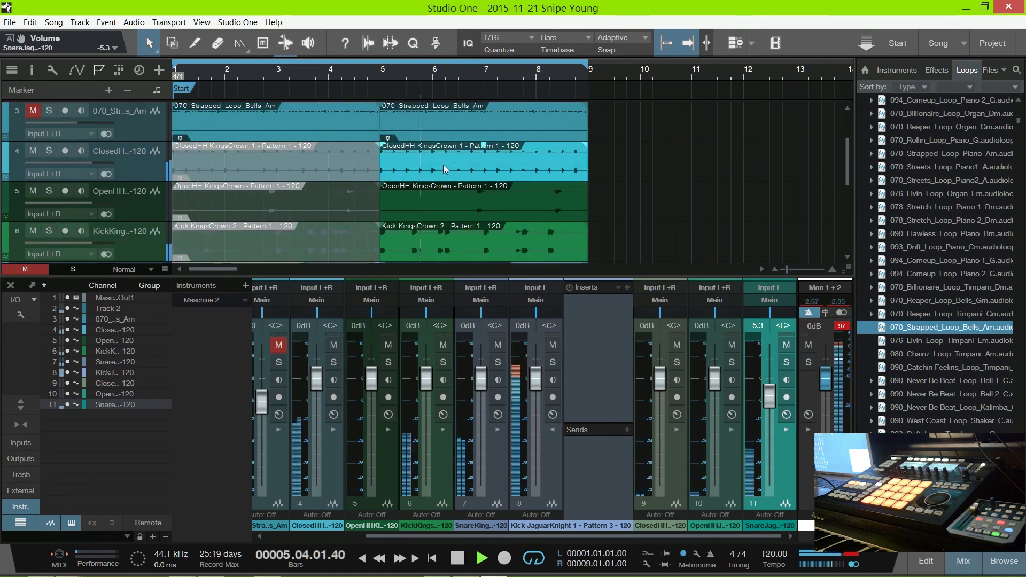
- Shorten the ClosedHH KingsCrown event to end near bar 7 and duplicate it after itself
{"action": "left_click", "coordinate": [583, 167]}
{"action": "key", "text": "space"}
{"action": "left_click_drag", "start_coordinate": [584, 165], "coordinate": [484, 163]}
{"action": "key", "text": "space"}
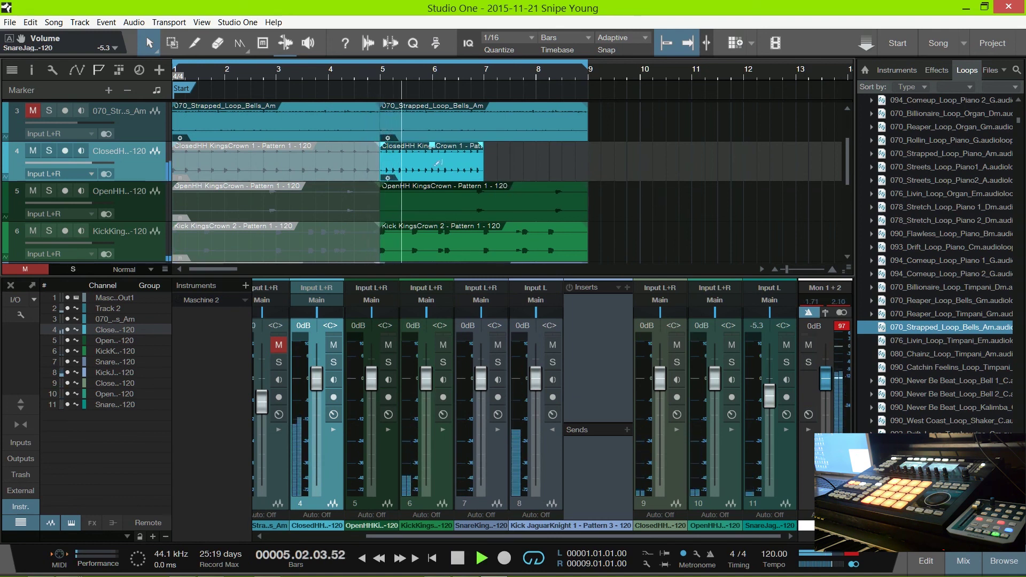
{"action": "key", "text": "d"}
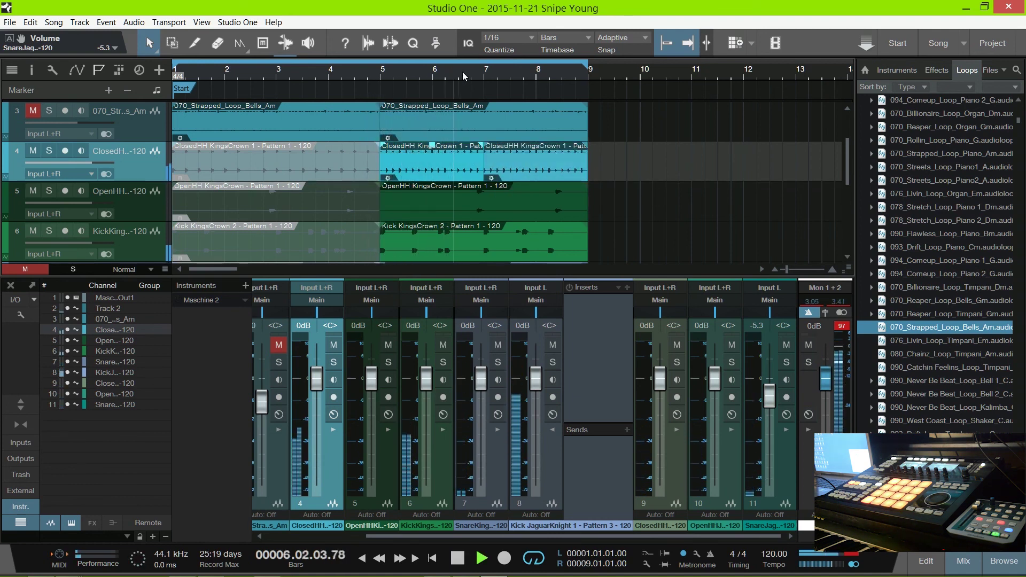
{"action": "scroll", "coordinate": [463, 72], "scroll_direction": "up", "scroll_amount": 1}
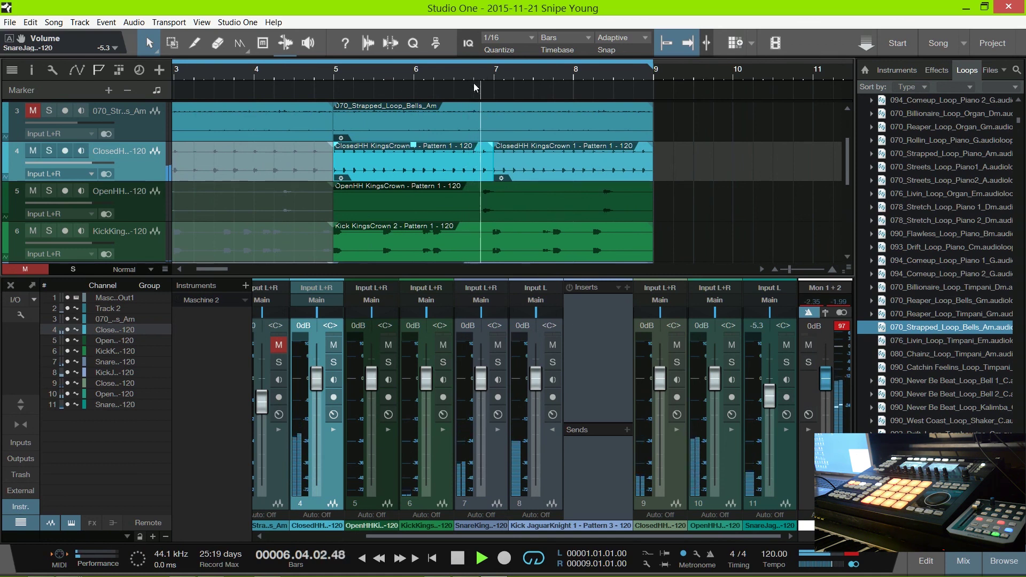
{"action": "key", "text": "space"}
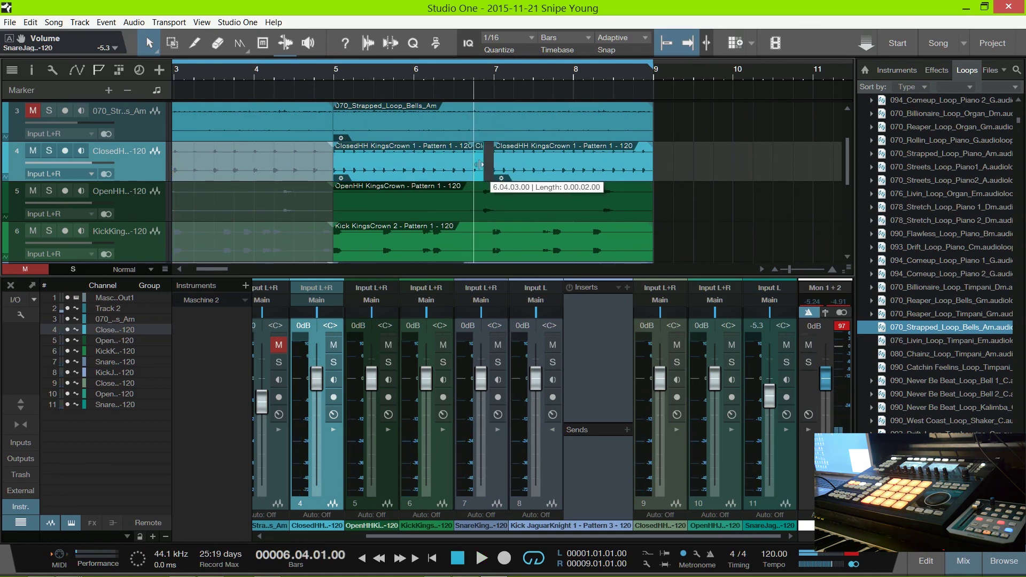
- Save the song, copying external Maschine recordings into the Media folder
{"action": "key", "text": "ctrl+s"}
{"action": "left_click", "coordinate": [560, 248]}
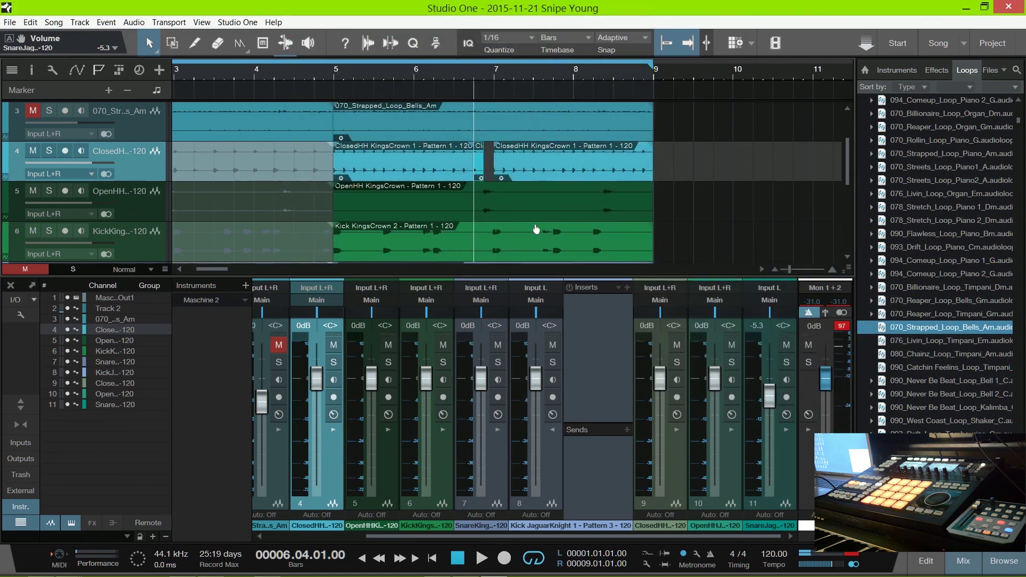
{"action": "key", "text": "space"}
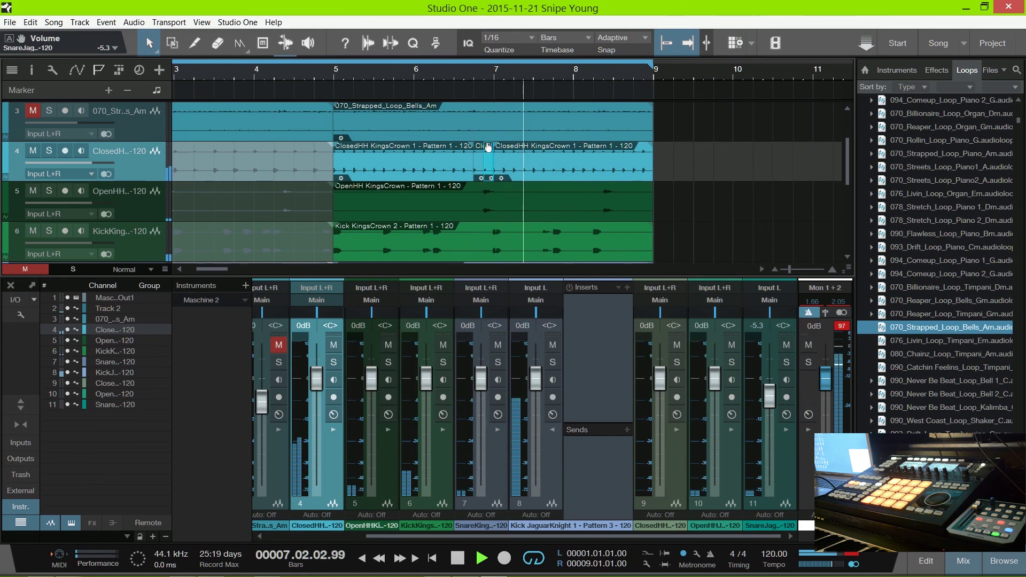
{"action": "key", "text": "space"}
{"action": "scroll", "coordinate": [356, 73], "scroll_direction": "down", "scroll_amount": 3}
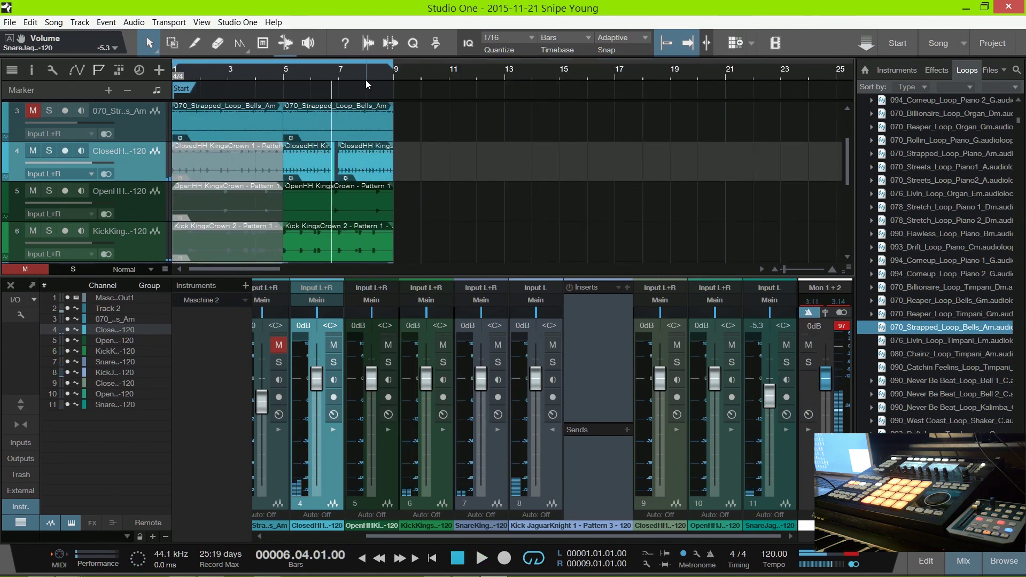
- Undo the accidental split, drop the trailing ClosedHH part, and set track height to Small
{"action": "key", "text": "alt+x"}
{"action": "key", "text": "ctrl+z"}
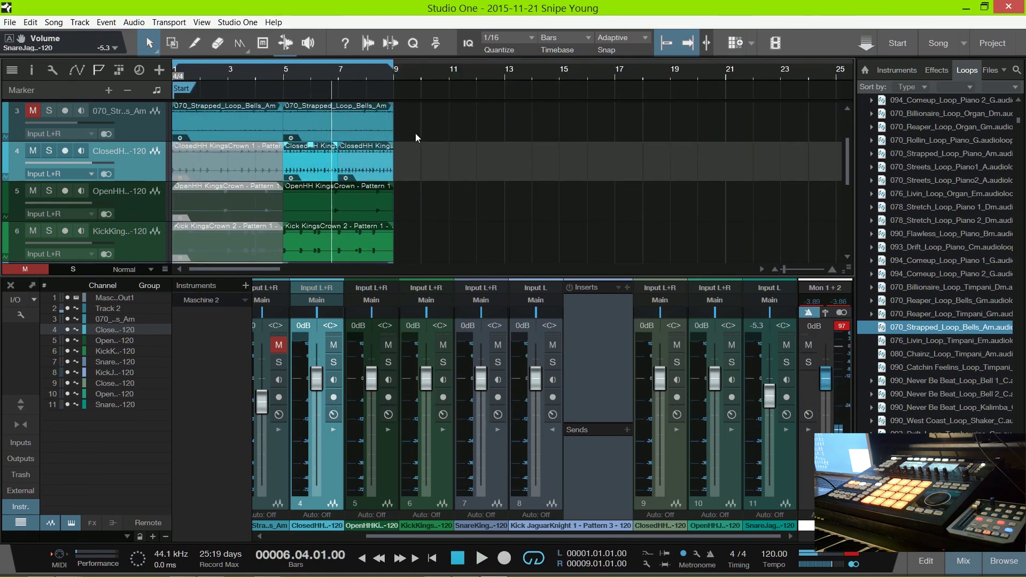
{"action": "key", "text": "ctrl+z"}
{"action": "scroll", "coordinate": [297, 76], "scroll_direction": "down", "scroll_amount": 4}
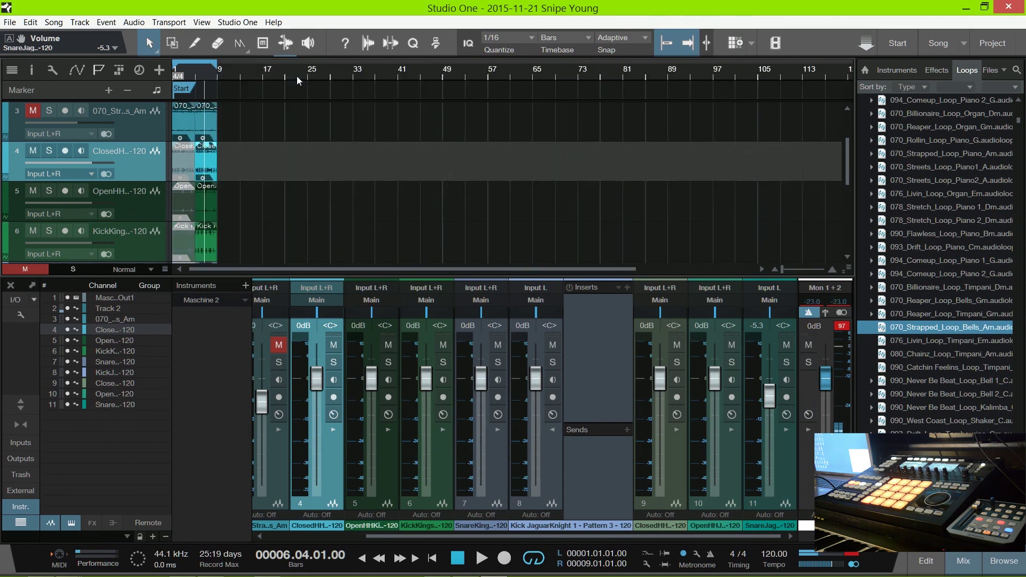
{"action": "scroll", "coordinate": [356, 155], "scroll_direction": "down", "scroll_amount": 3}
{"action": "scroll", "coordinate": [331, 164], "scroll_direction": "up", "scroll_amount": 4}
{"action": "left_click", "coordinate": [137, 267]}
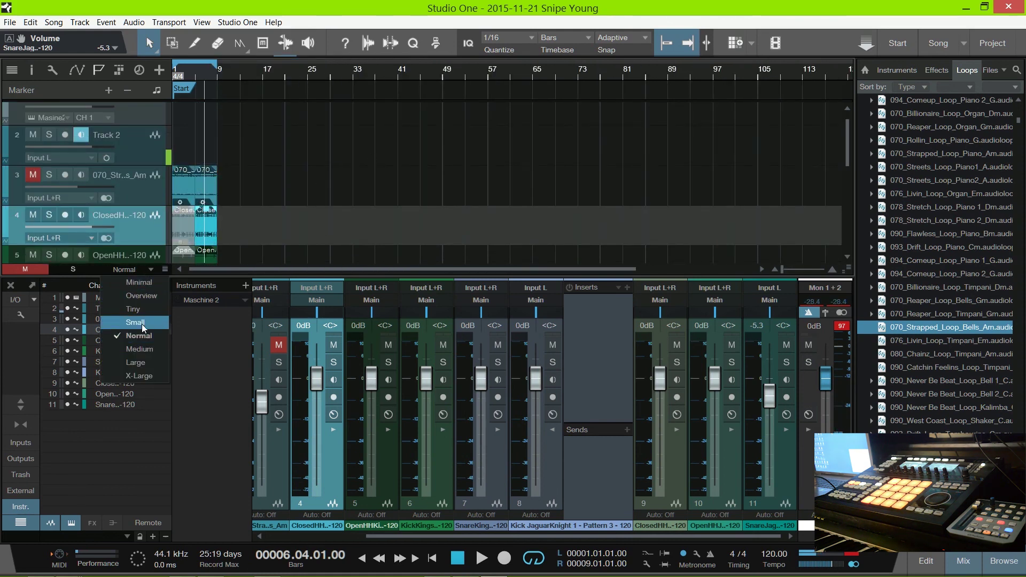